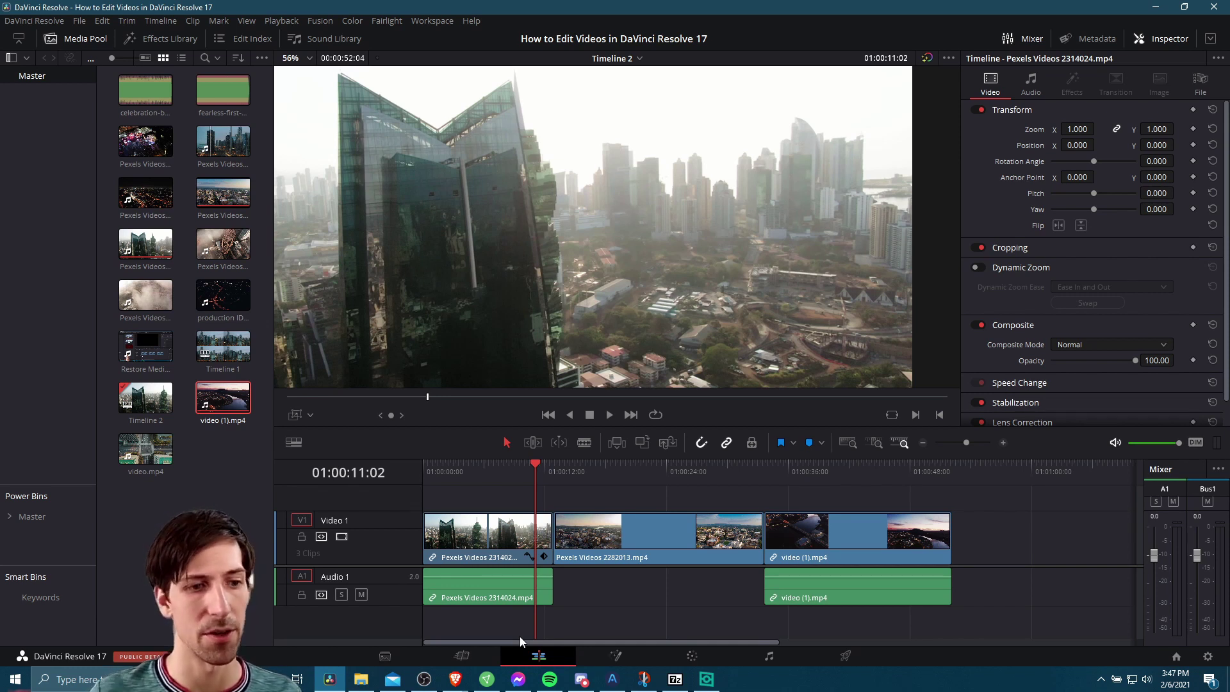
Step: Preview the edit, then bring up the 6/12/24/48-frame cross dissolve options at the first cut
{"action": "key", "text": "space"}
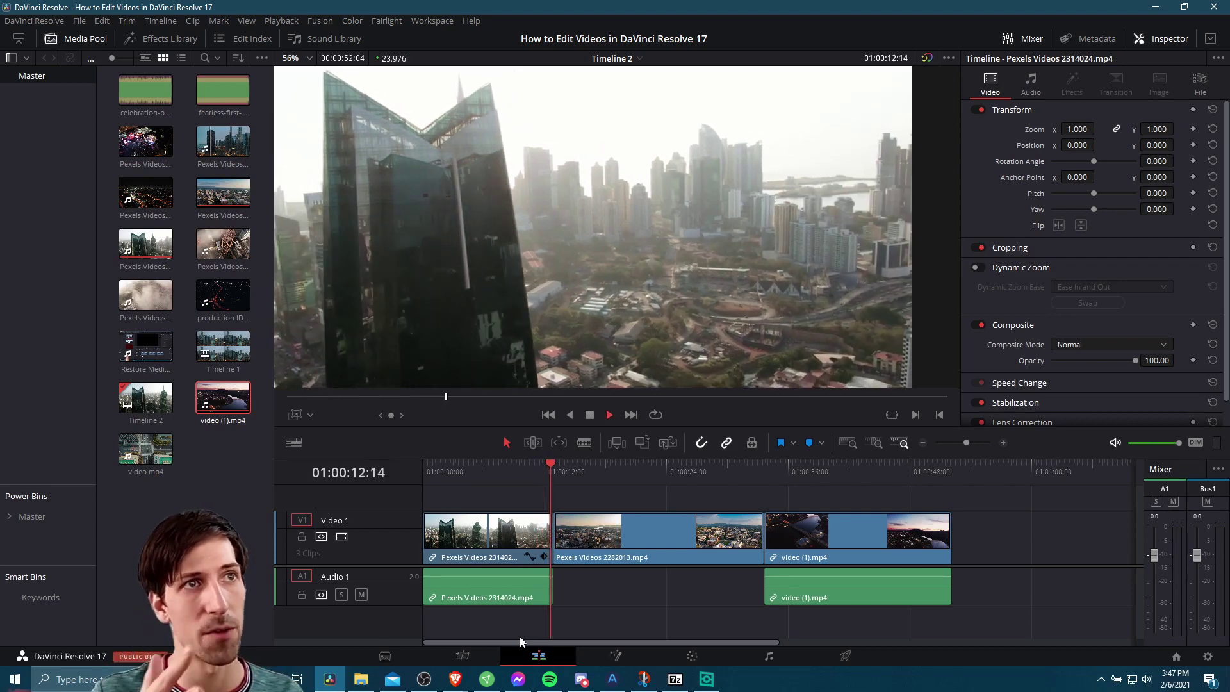
{"action": "key", "text": "space"}
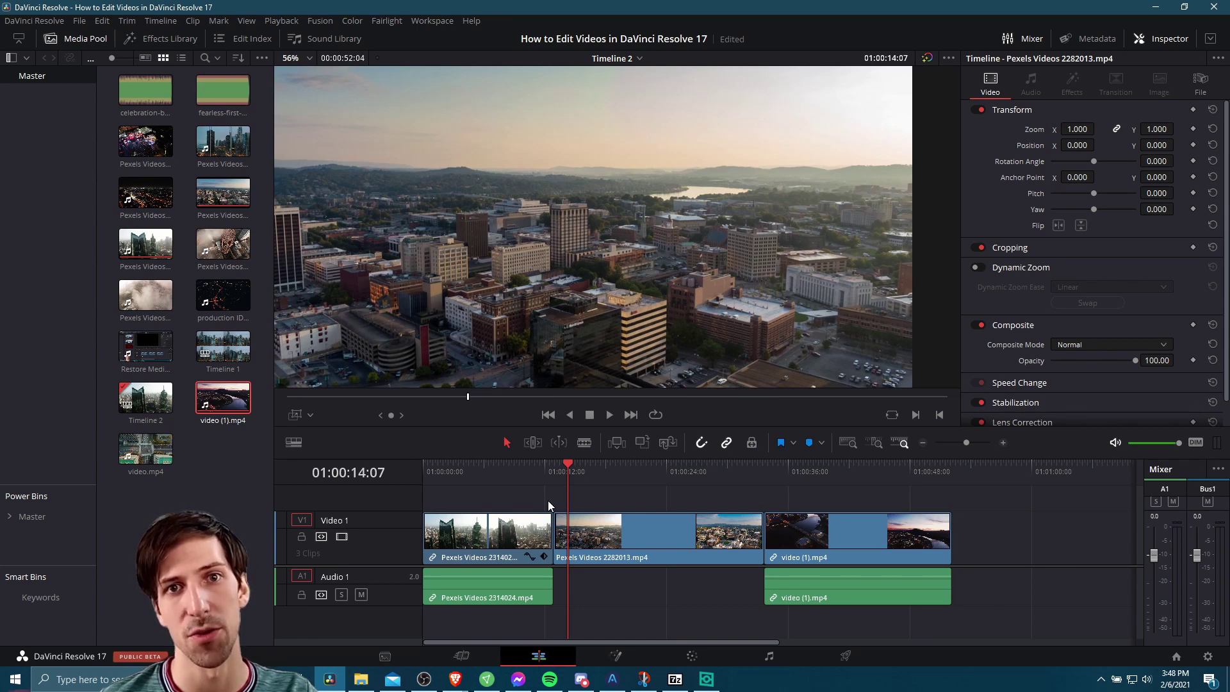
{"action": "left_click", "coordinate": [513, 538]}
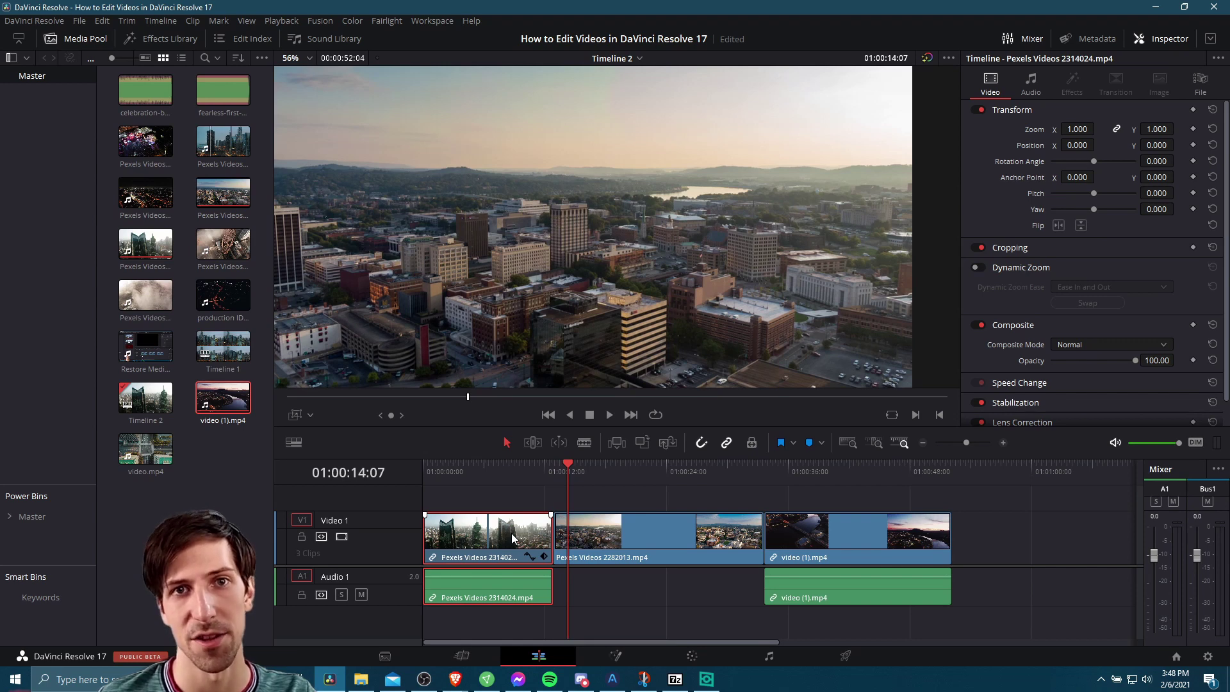
{"action": "left_click", "coordinate": [521, 502]}
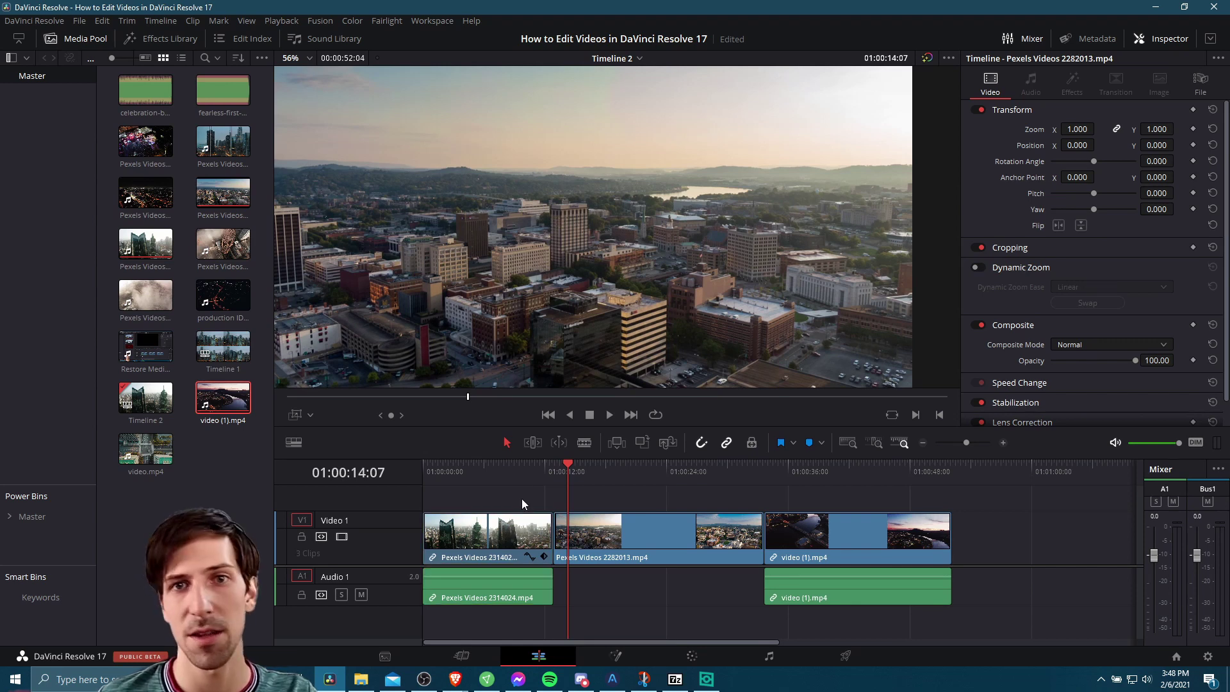
{"action": "right_click", "coordinate": [555, 534]}
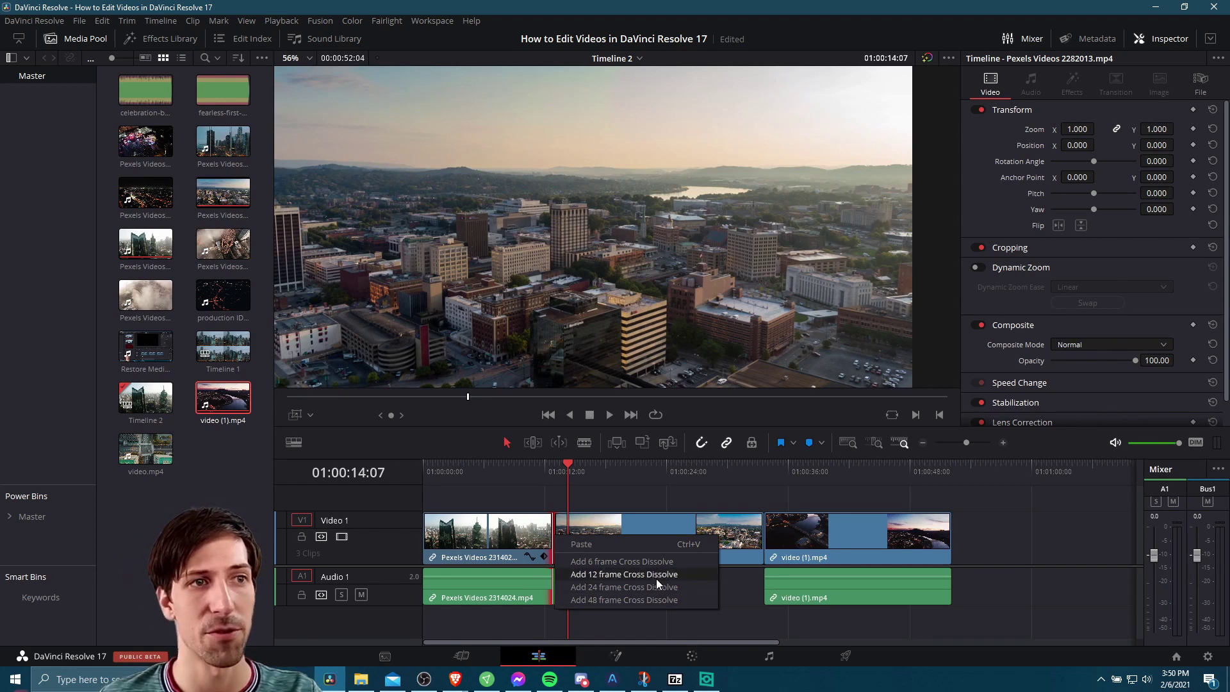
Step: Add a 12-frame cross dissolve at the first cut, trimming the clips to fit
{"action": "left_click", "coordinate": [656, 578]}
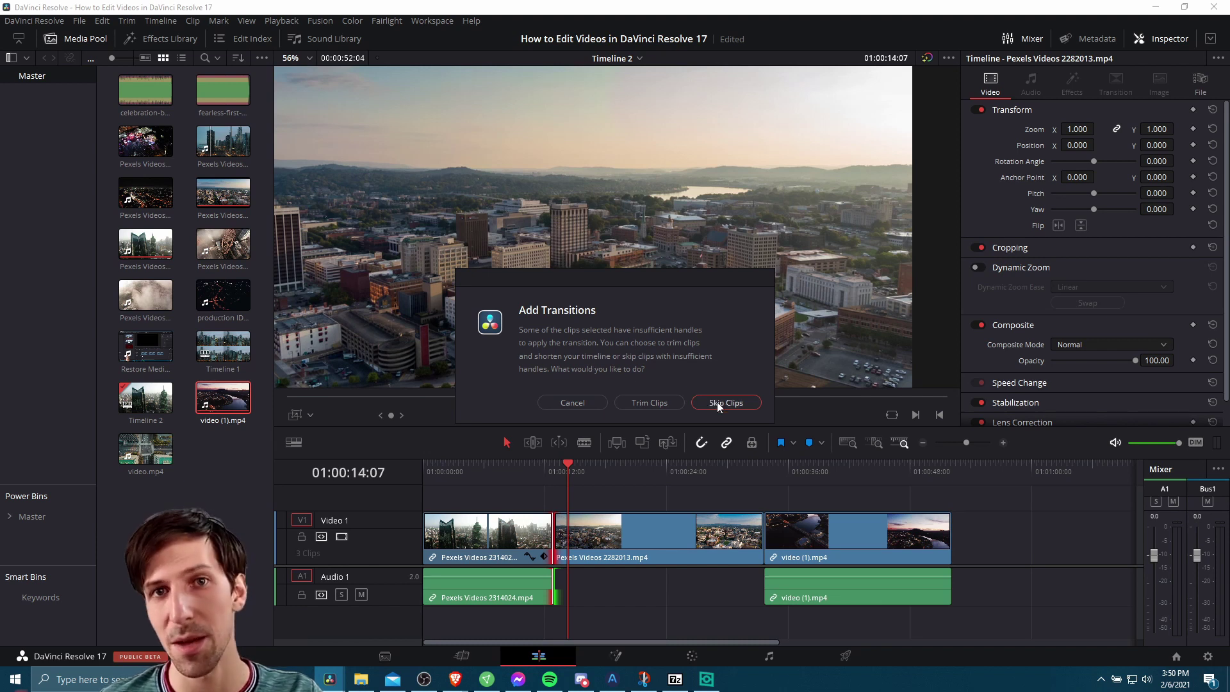
{"action": "left_click", "coordinate": [669, 403]}
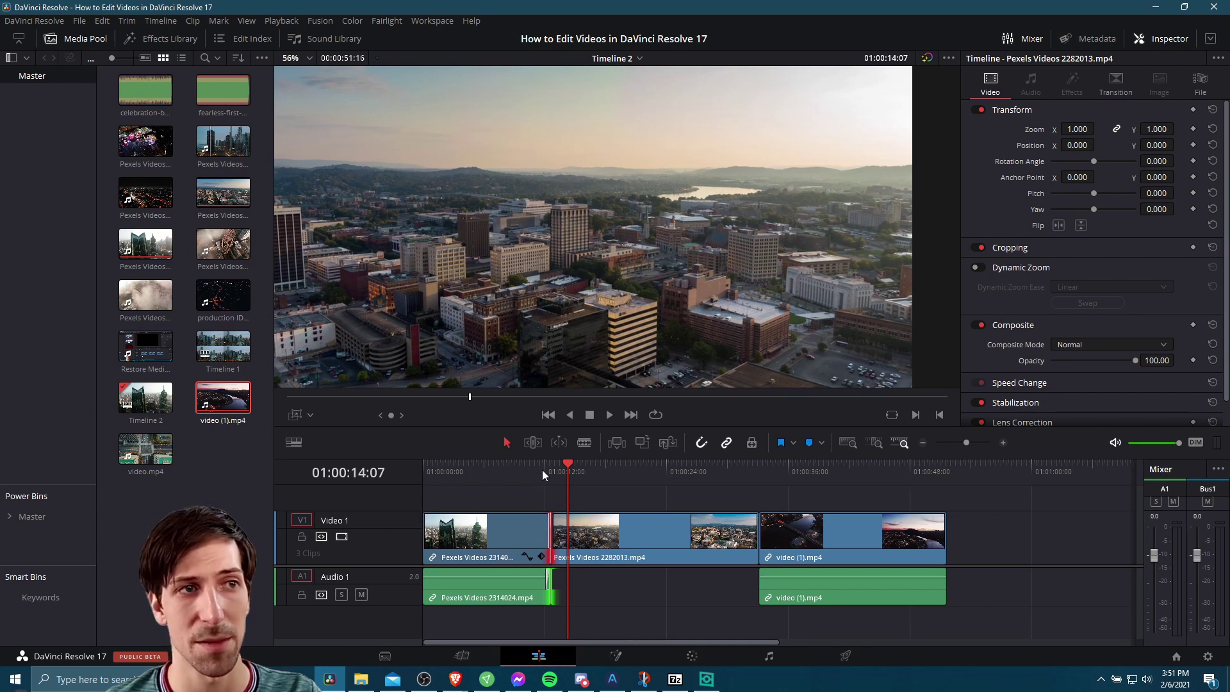
Step: Zoom the timeline in and select both the video cross dissolve and the audio cross fade
{"action": "left_click", "coordinate": [1003, 443]}
{"action": "left_click", "coordinate": [1004, 443]}
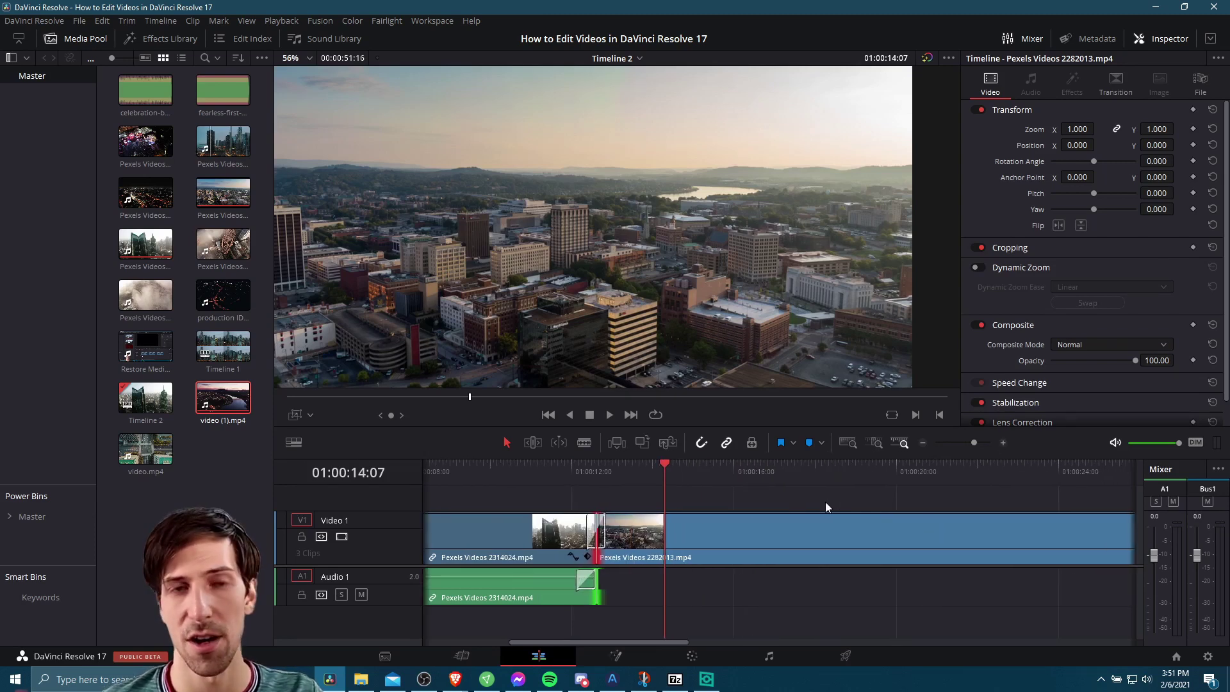
{"action": "left_click", "coordinate": [596, 532]}
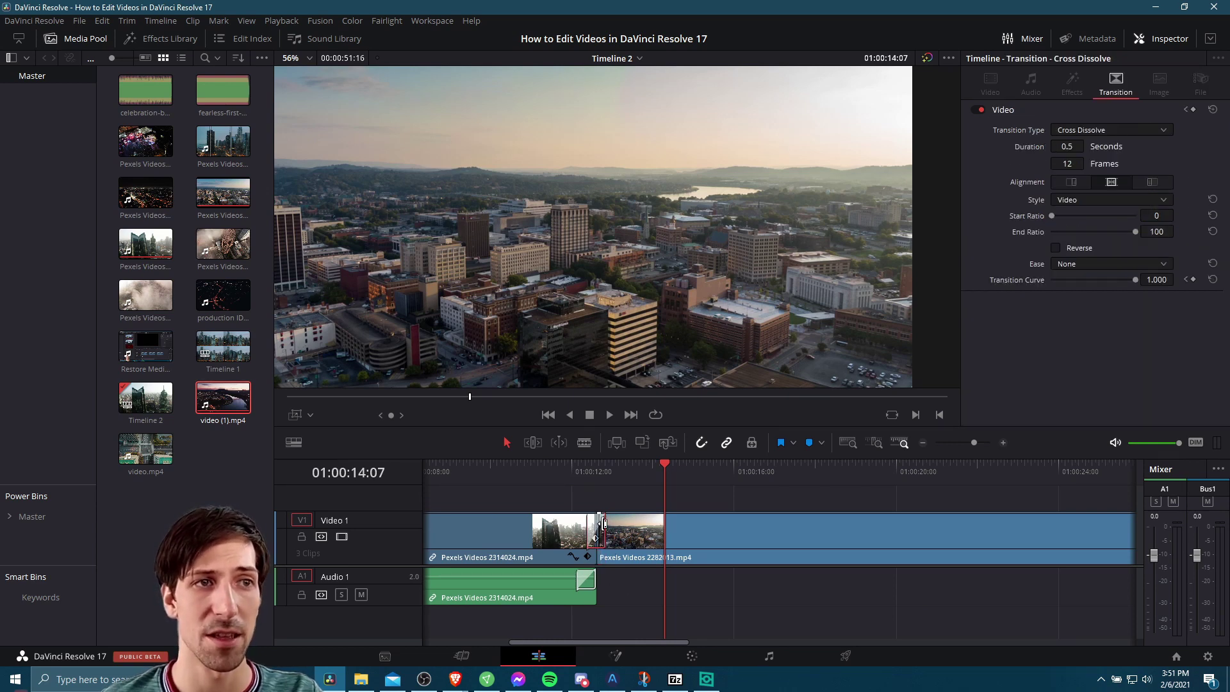
{"action": "left_click", "coordinate": [585, 581], "text": "ctrl"}
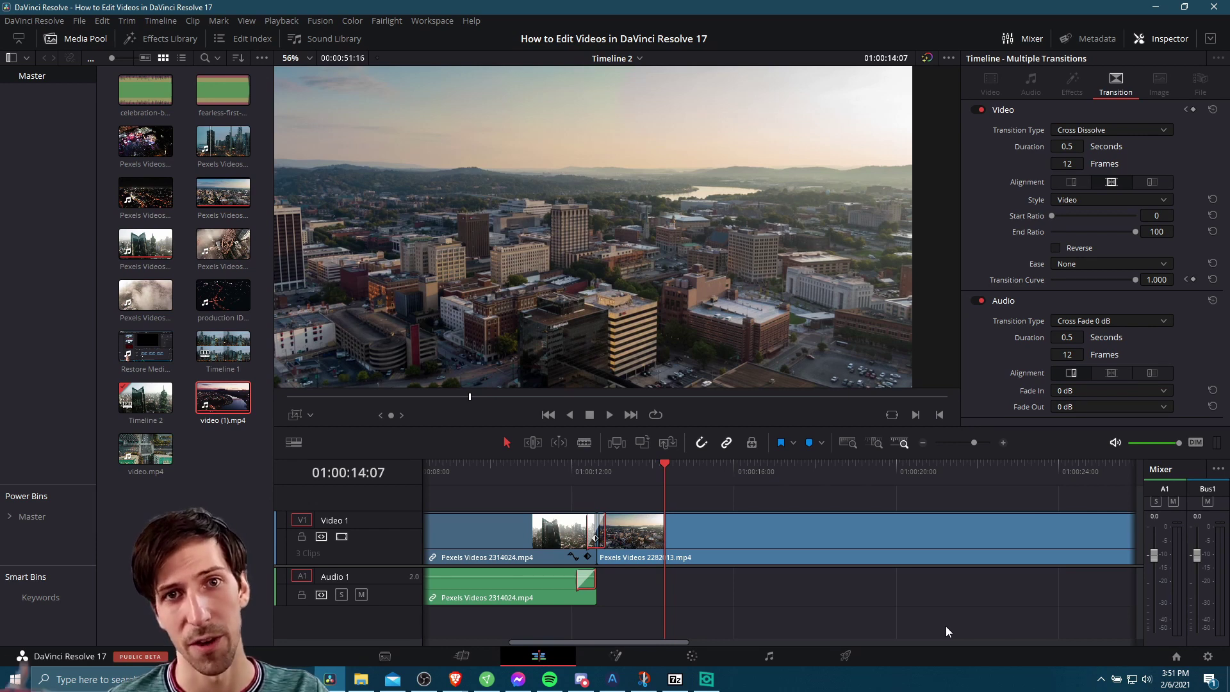
Step: Play the 12-frame cross dissolve from its start
{"action": "key", "text": "bracketleft"}
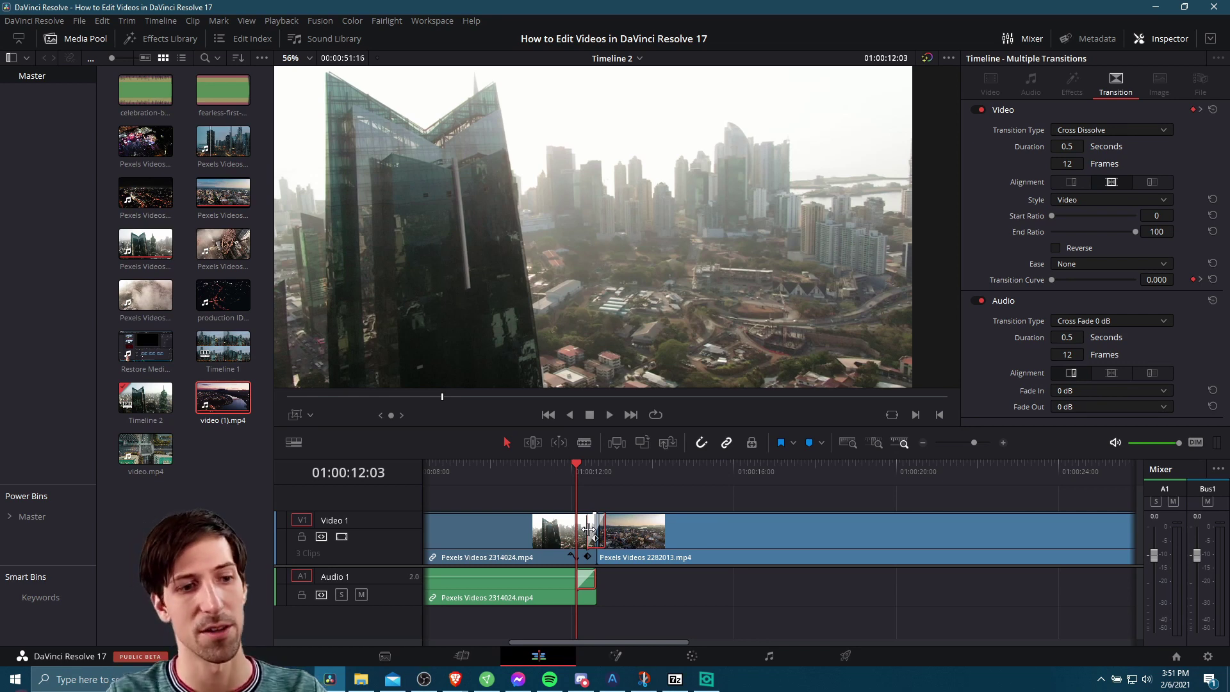
{"action": "key", "text": "space"}
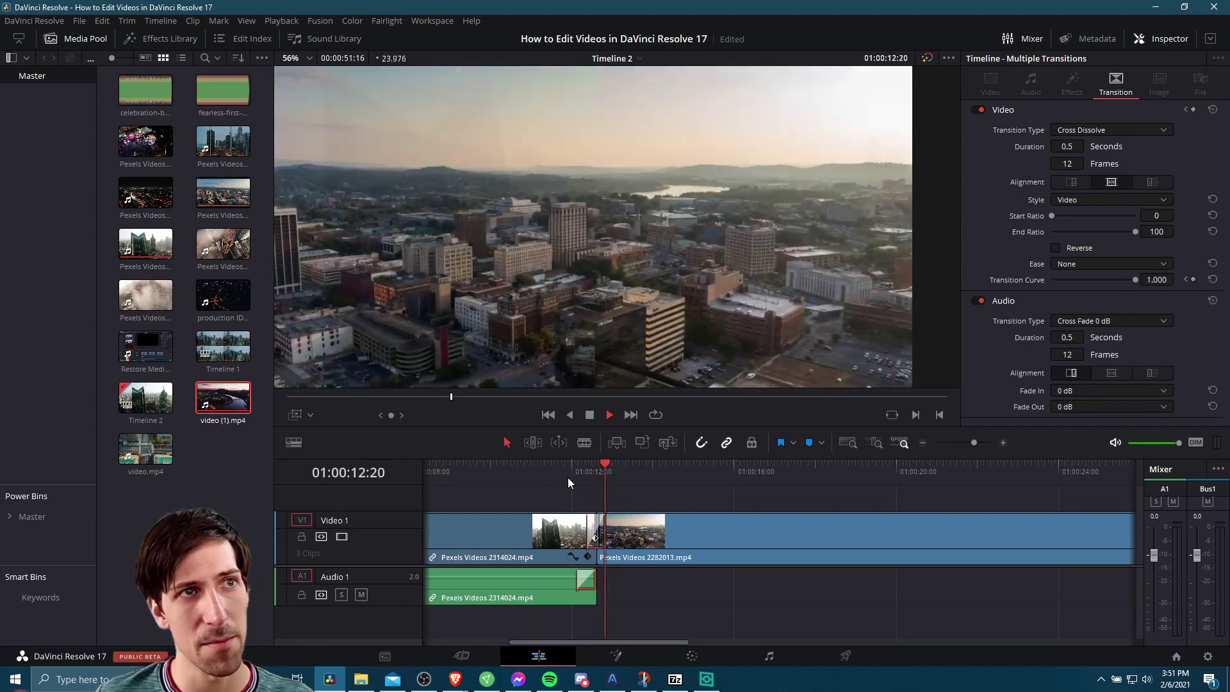
{"action": "key", "text": "space"}
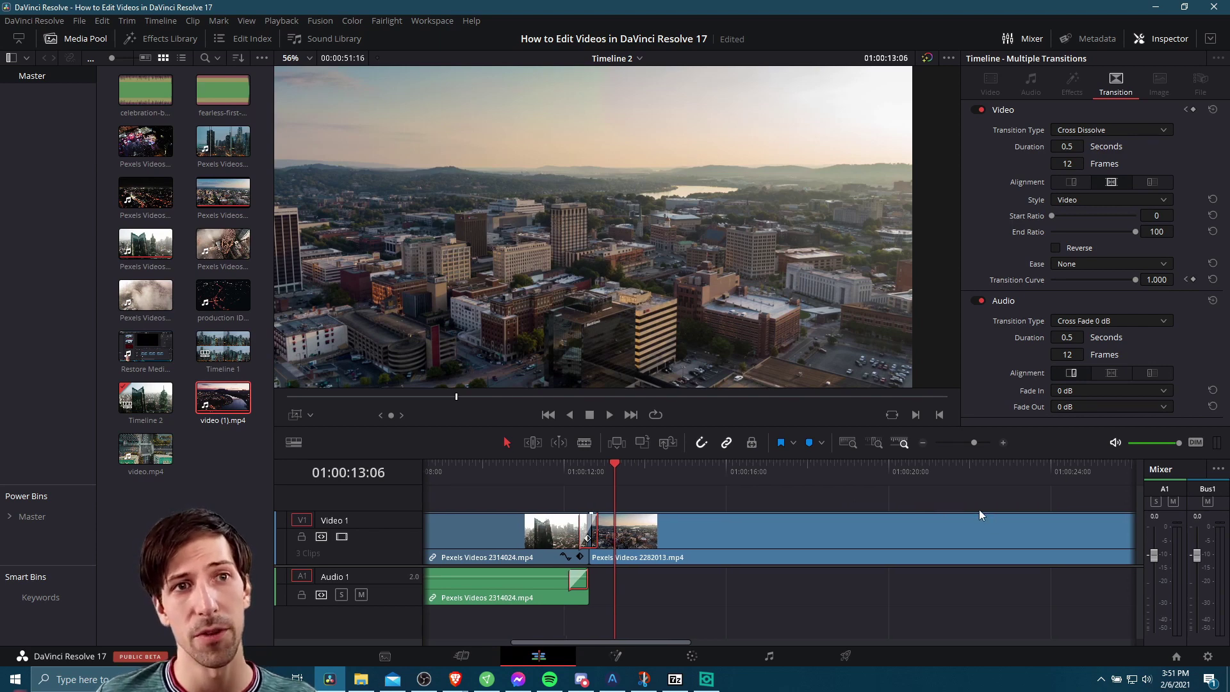
{"action": "scroll", "coordinate": [582, 509], "scroll_direction": "right", "scroll_amount": 10}
{"action": "left_click", "coordinate": [859, 474]}
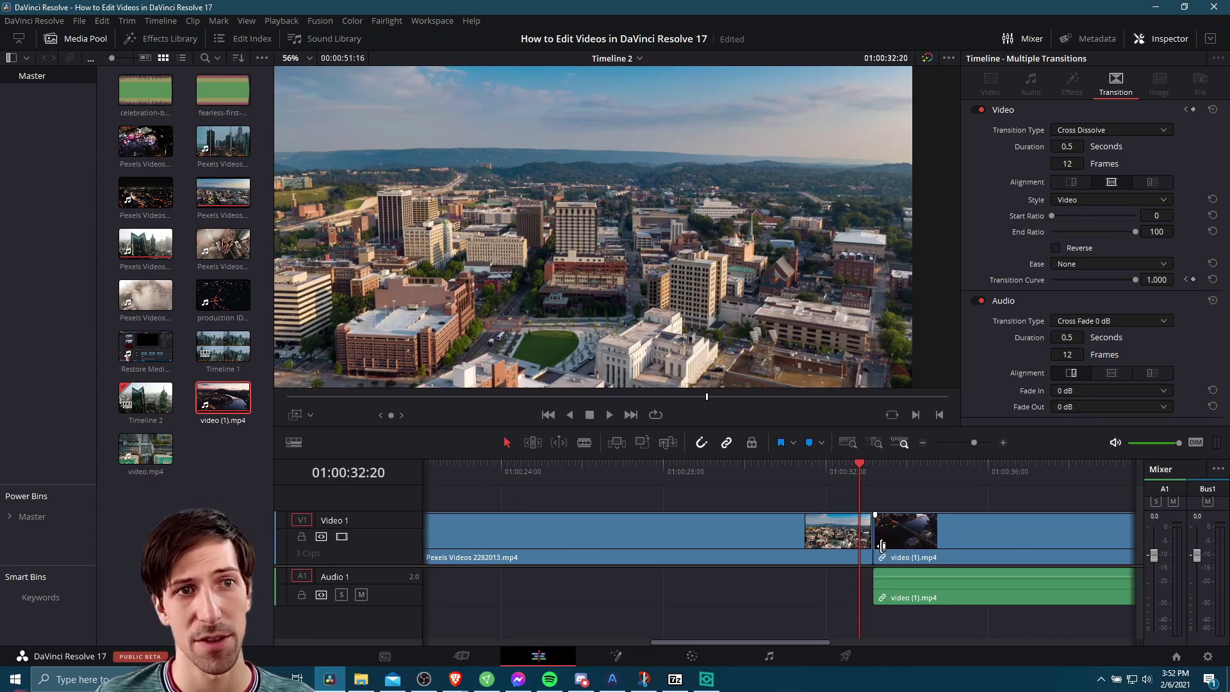
{"action": "key", "text": "space"}
{"action": "key", "text": "space"}
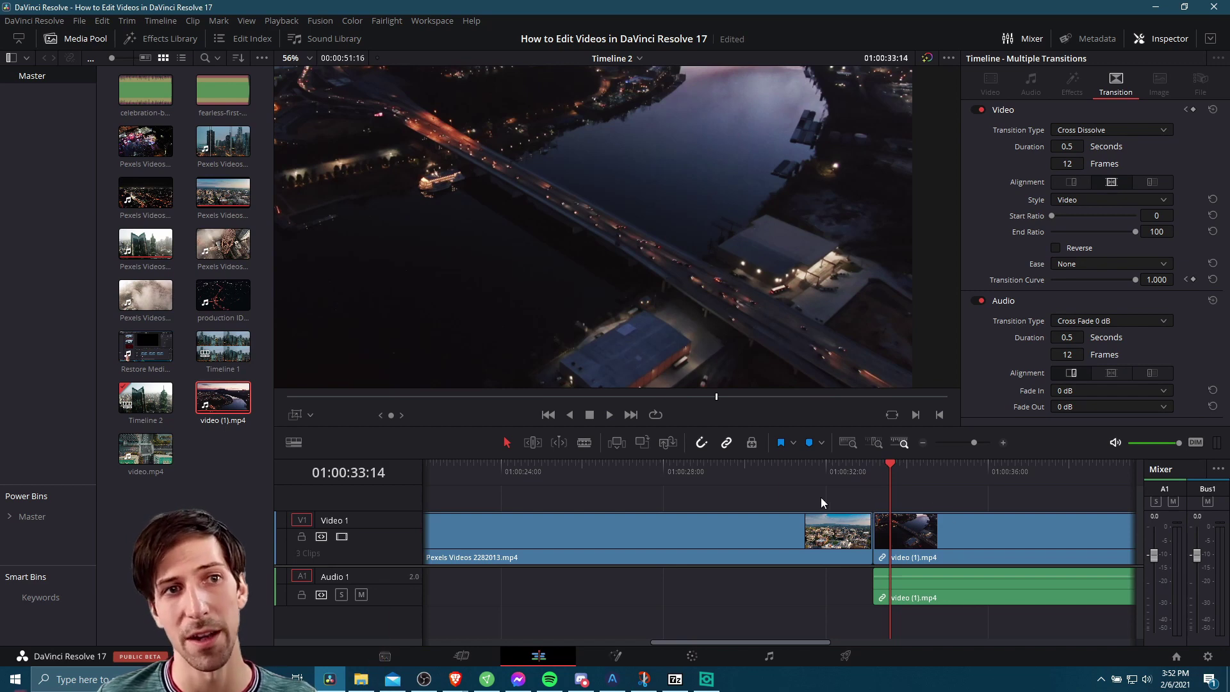
{"action": "key", "text": "Up"}
{"action": "key", "text": "Up"}
{"action": "key", "text": "space"}
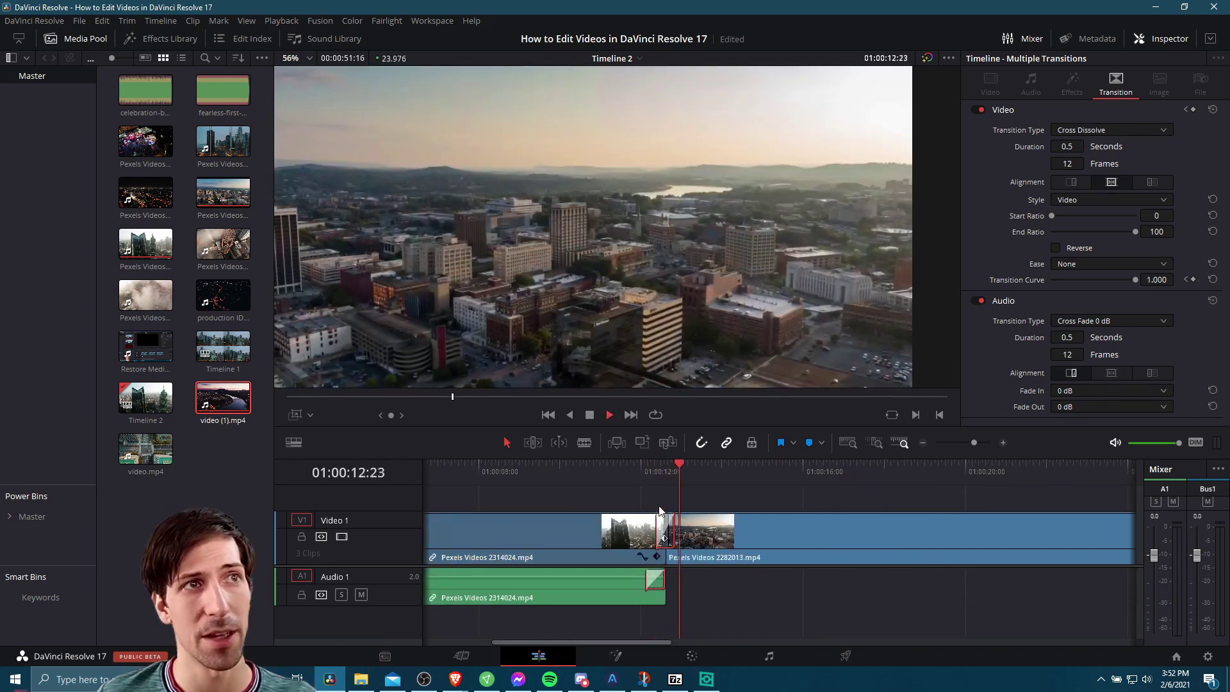
{"action": "key", "text": "space"}
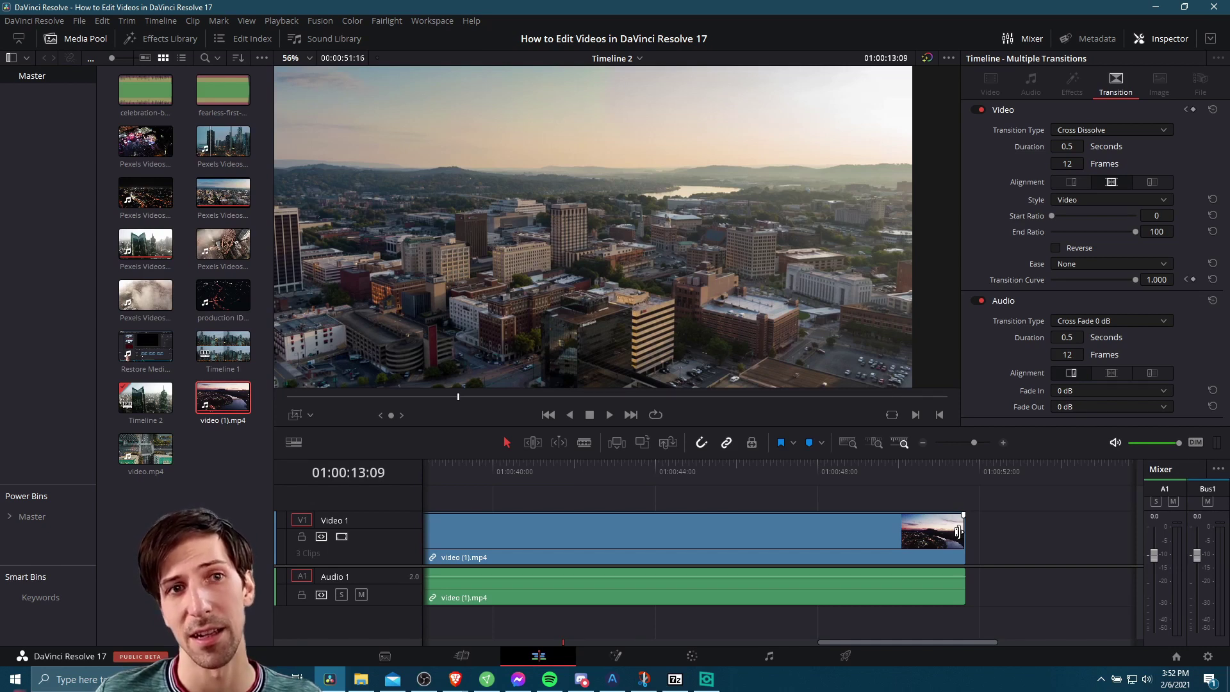
Step: Add a 6-frame cross dissolve to the last clip's end and play the fade to black
{"action": "right_click", "coordinate": [961, 538]}
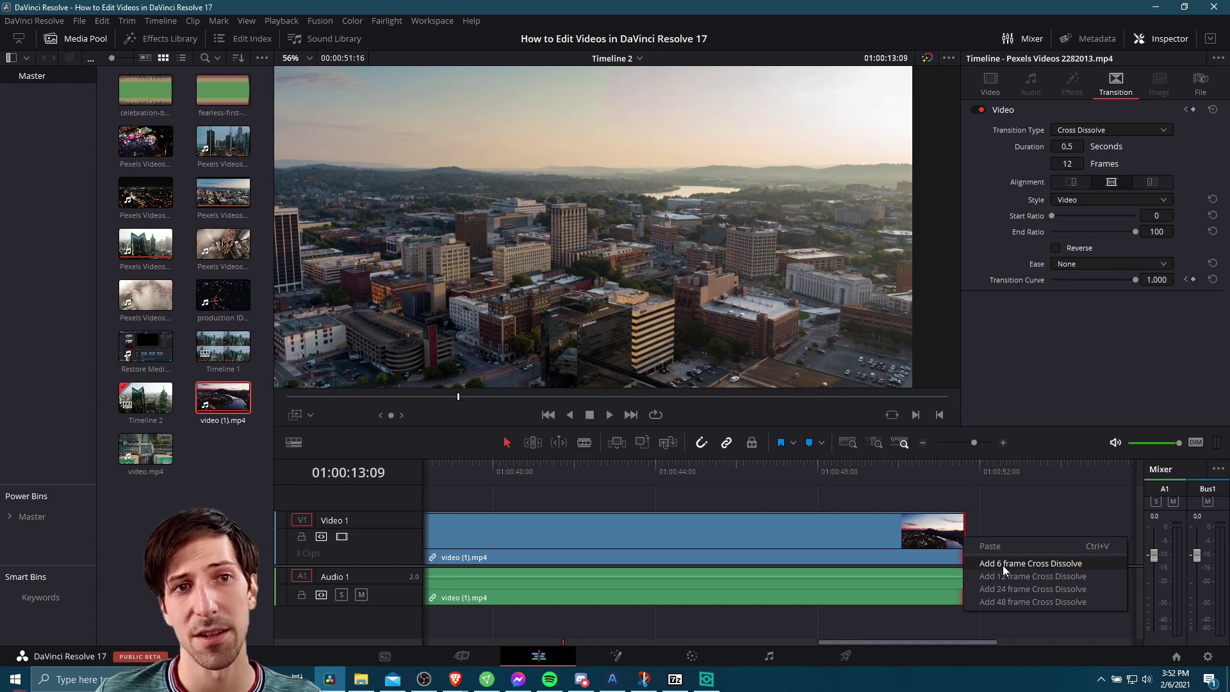
{"action": "left_click", "coordinate": [1002, 565]}
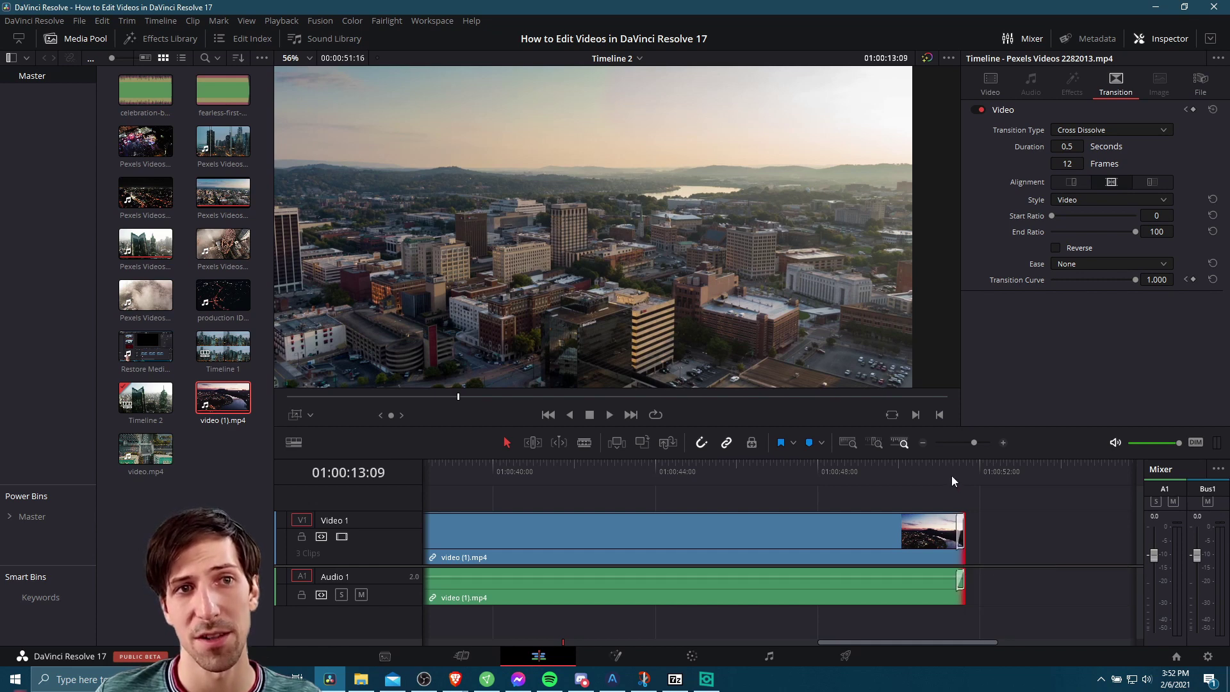
{"action": "left_click", "coordinate": [953, 479]}
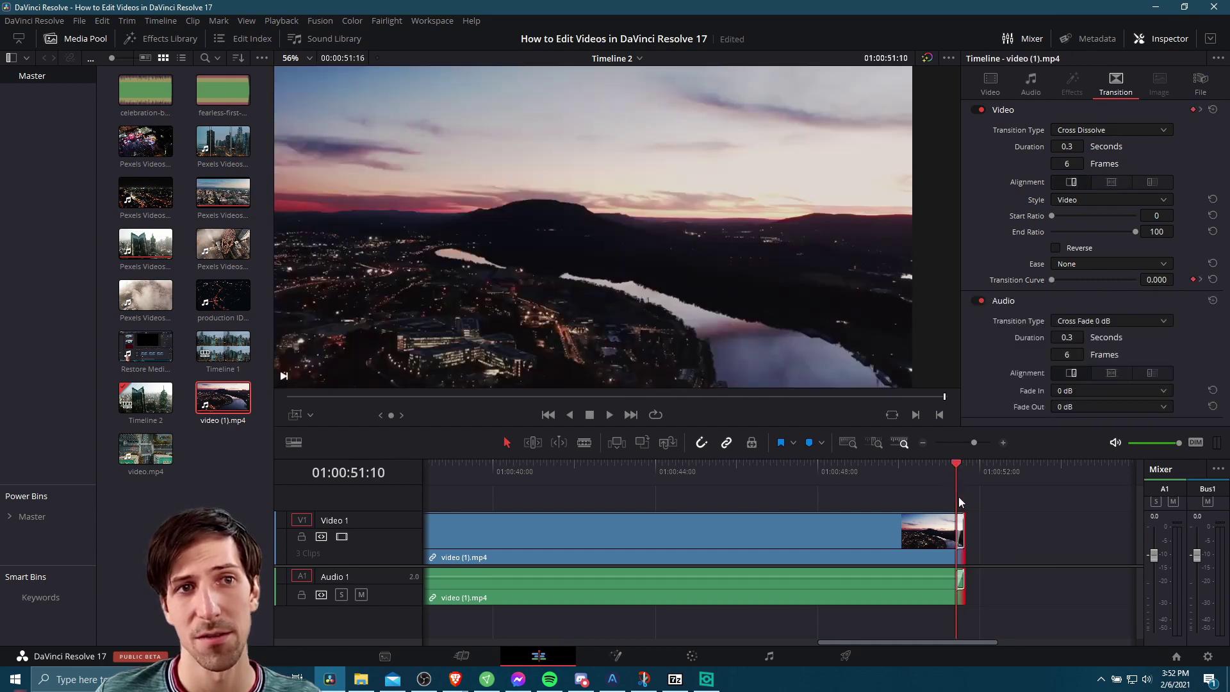
{"action": "key", "text": "space"}
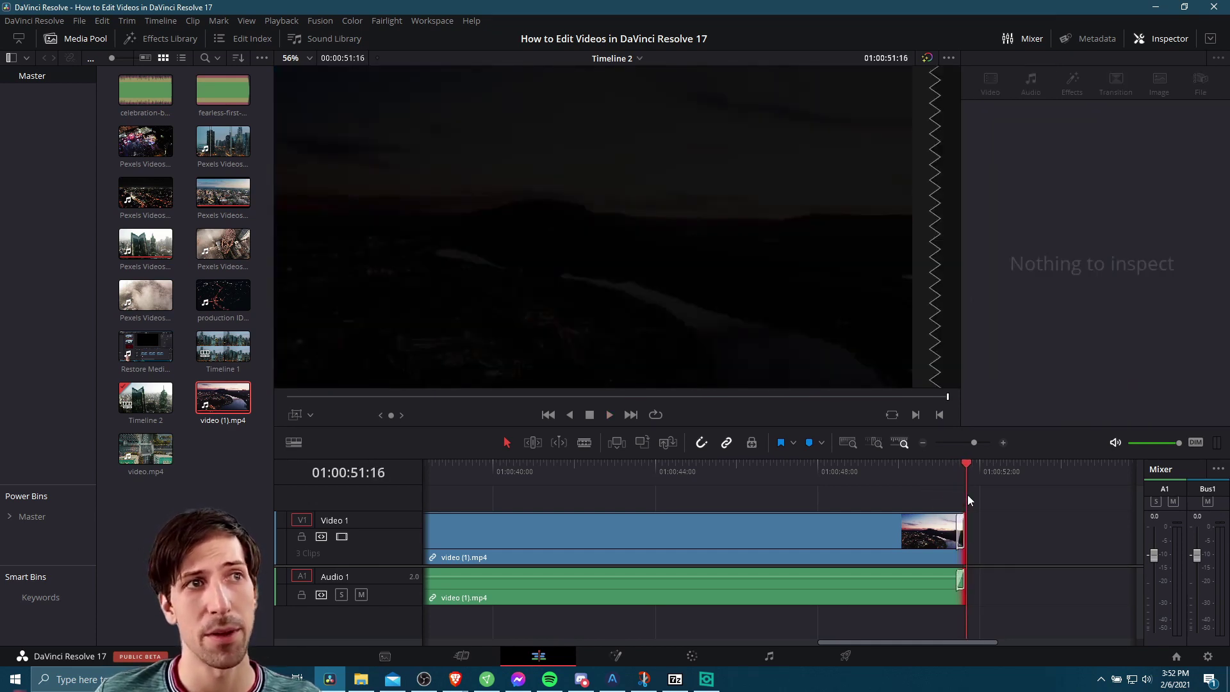
{"action": "scroll", "coordinate": [974, 533], "scroll_direction": "right", "scroll_amount": 1}
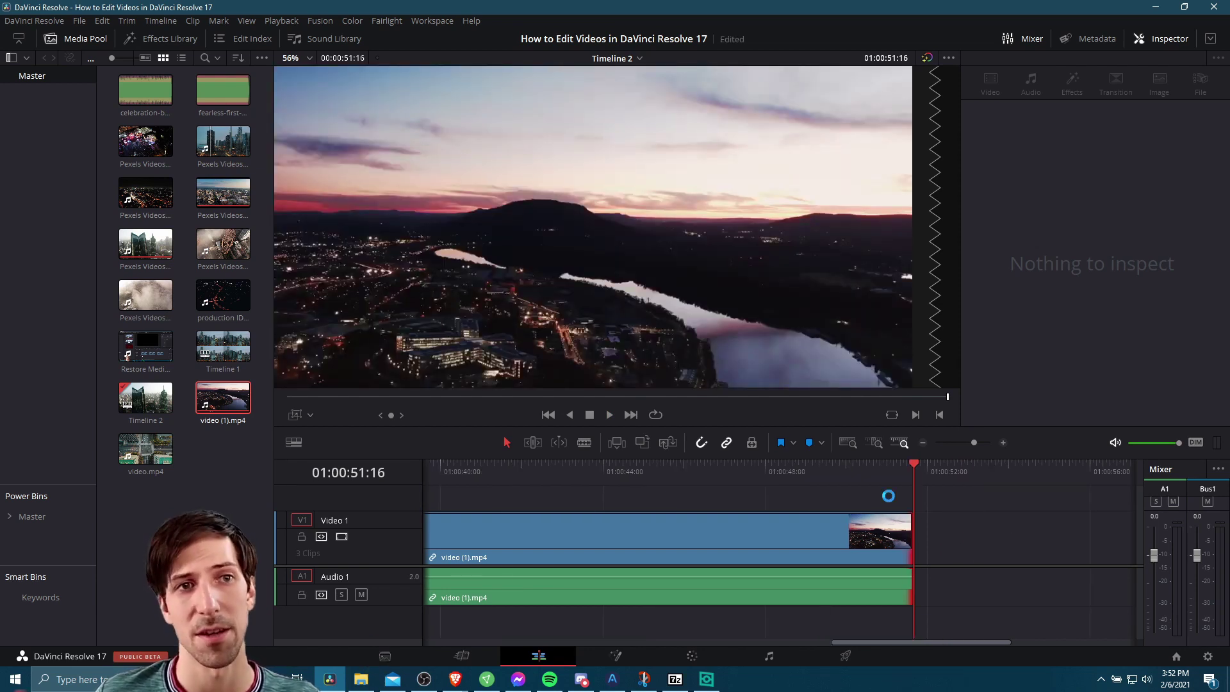
{"action": "scroll", "coordinate": [994, 515], "scroll_direction": "left", "scroll_amount": 2}
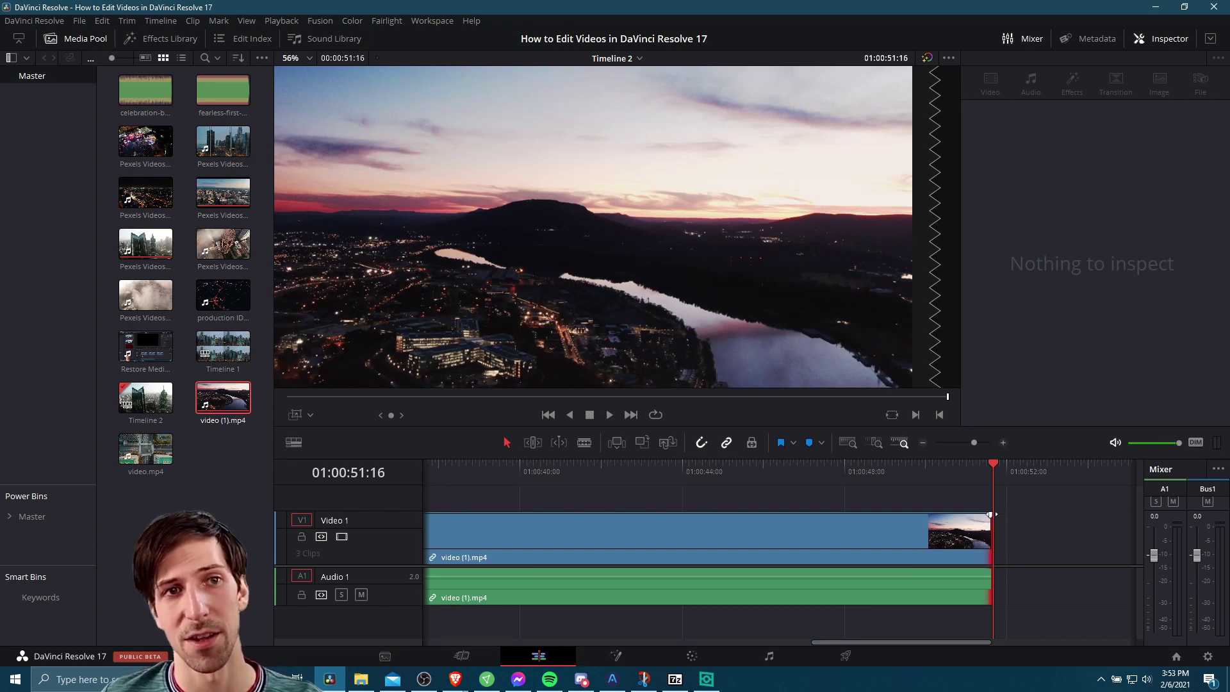
Step: Drag the ending transition's left edge about 15 frames earlier and preview the longer fade
{"action": "left_click_drag", "start_coordinate": [991, 514], "coordinate": [967, 514]}
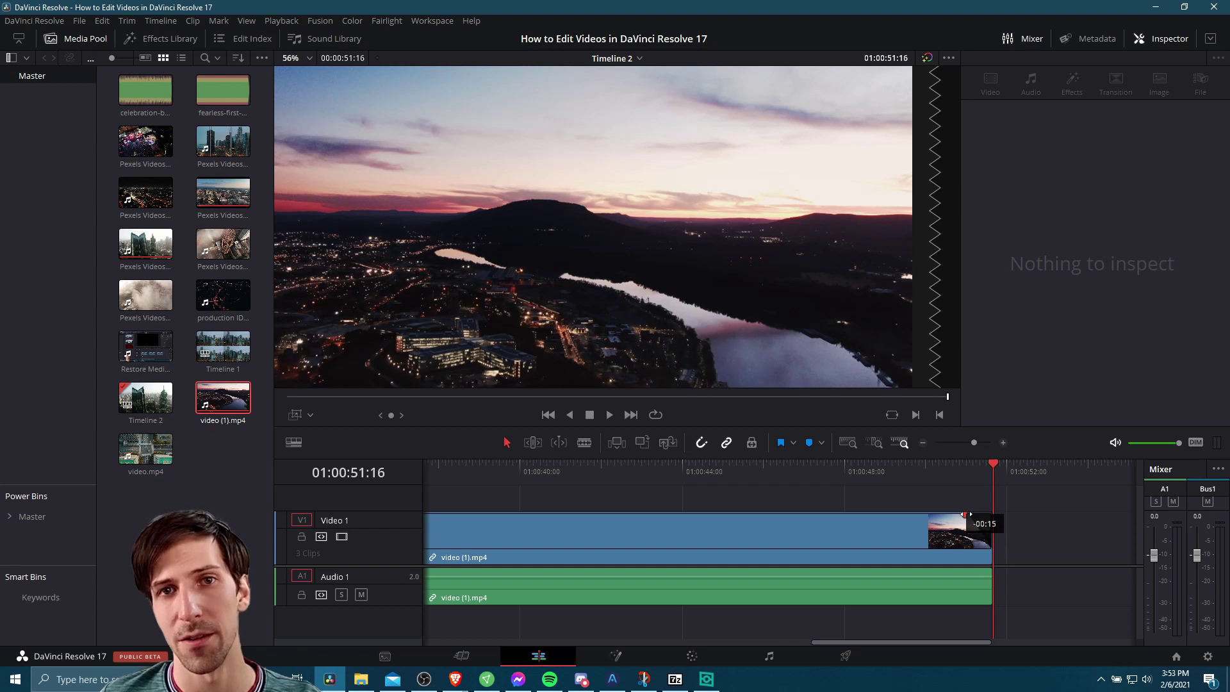
{"action": "left_click_drag", "start_coordinate": [971, 514], "coordinate": [969, 515]}
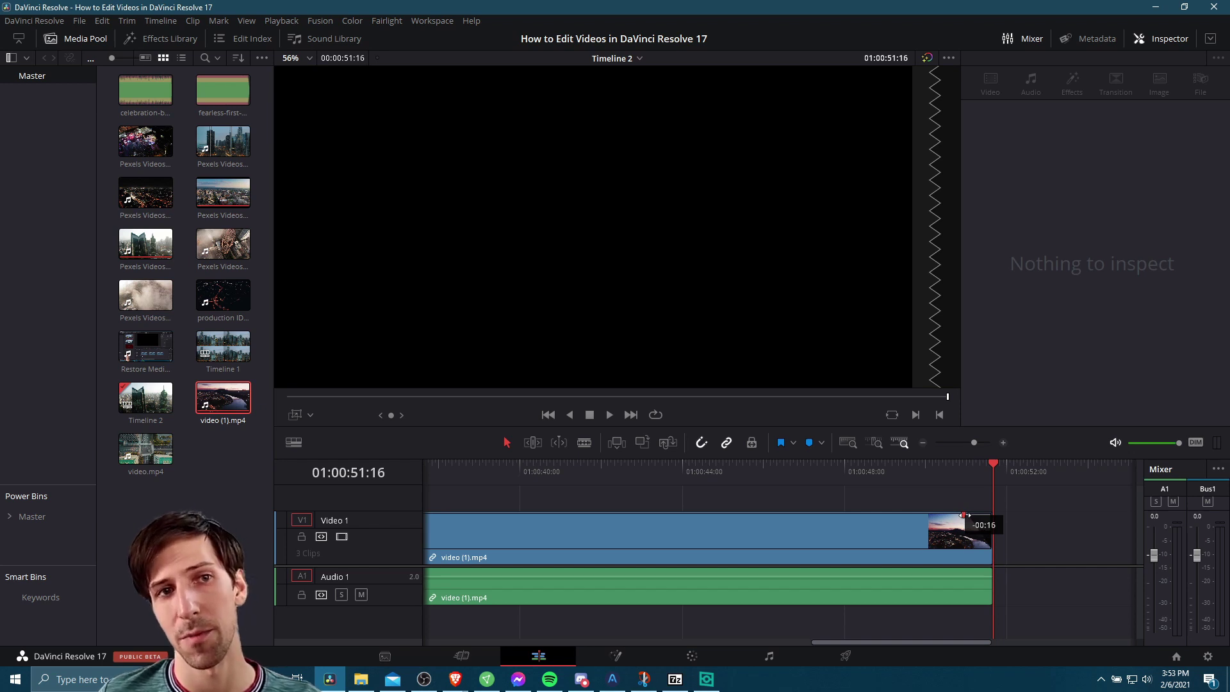
{"action": "left_click_drag", "start_coordinate": [964, 514], "coordinate": [963, 514]}
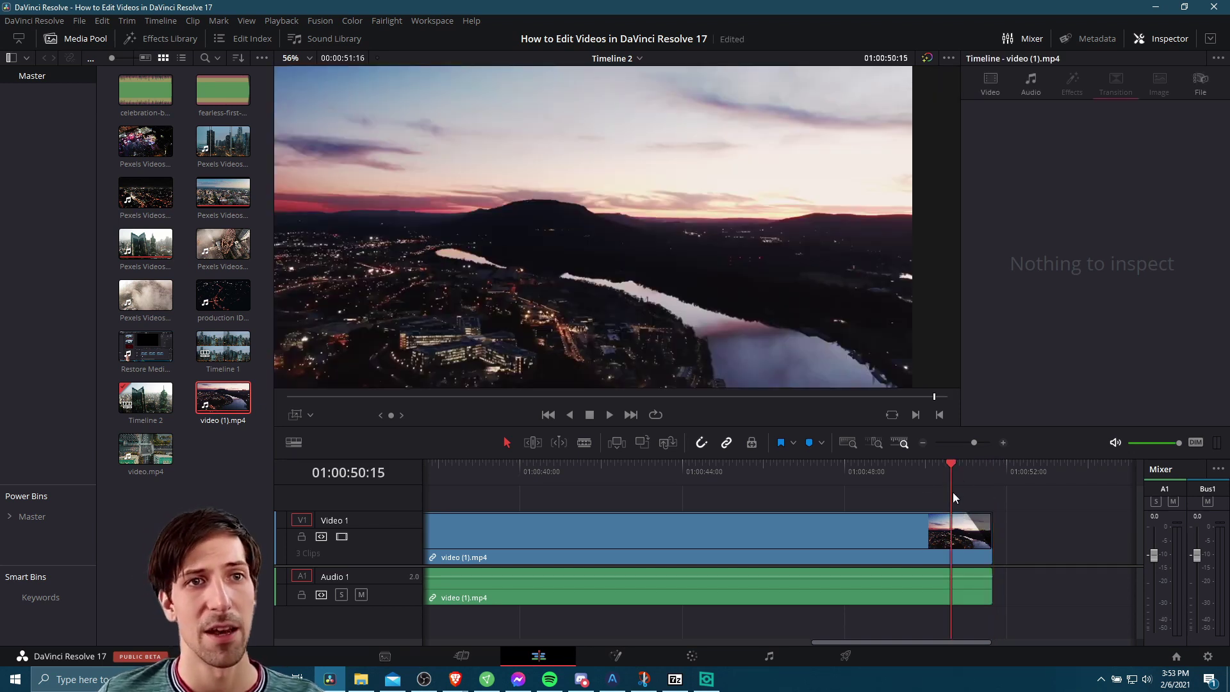
{"action": "key", "text": "space"}
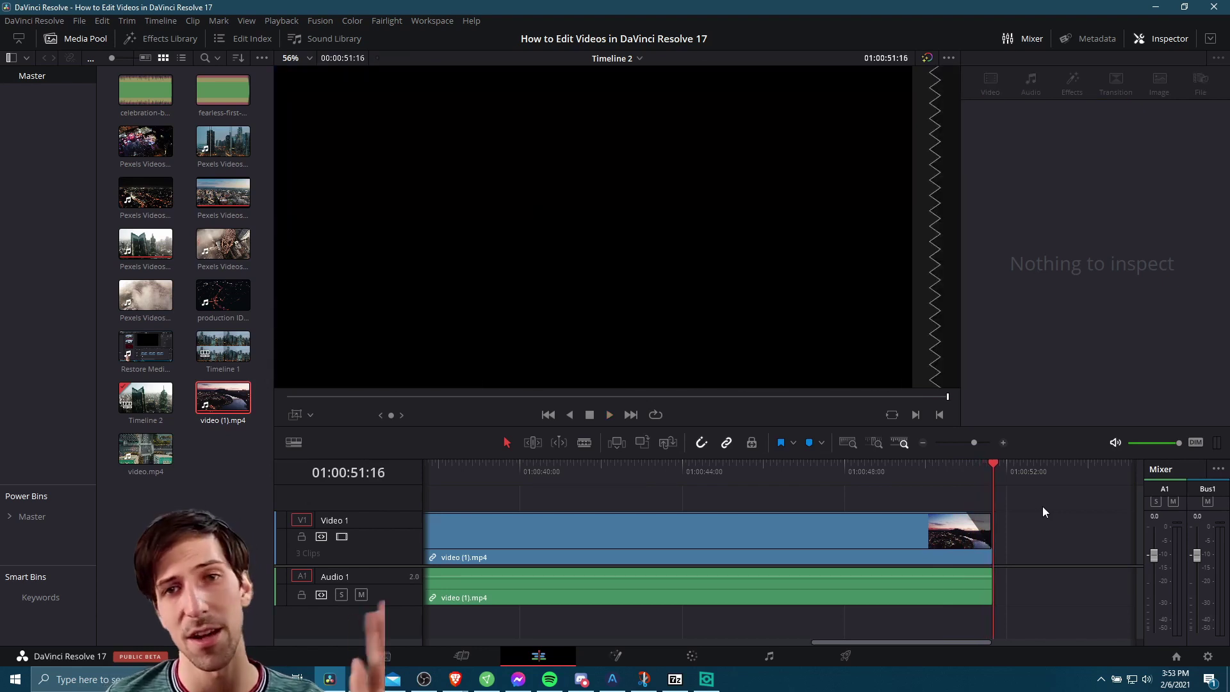
{"action": "left_click", "coordinate": [146, 301]}
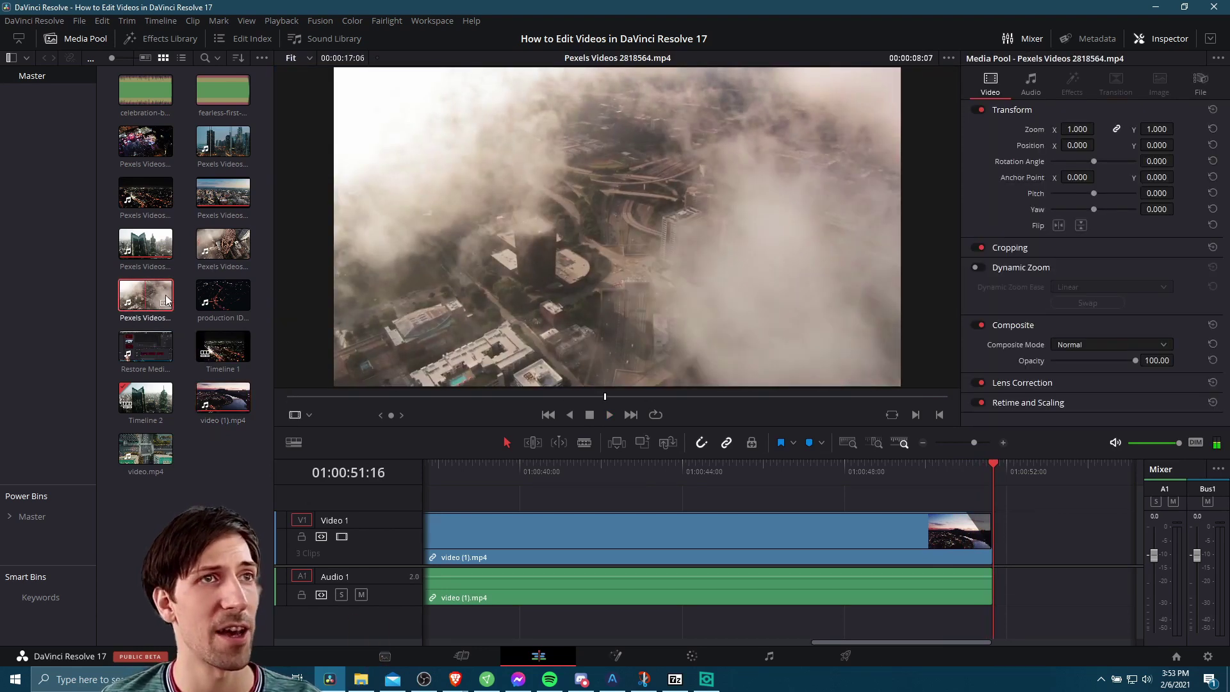
{"action": "left_click_drag", "start_coordinate": [146, 301], "coordinate": [998, 555]}
{"action": "left_click", "coordinate": [958, 464]}
{"action": "scroll", "coordinate": [1015, 506], "scroll_direction": "right", "scroll_amount": 4}
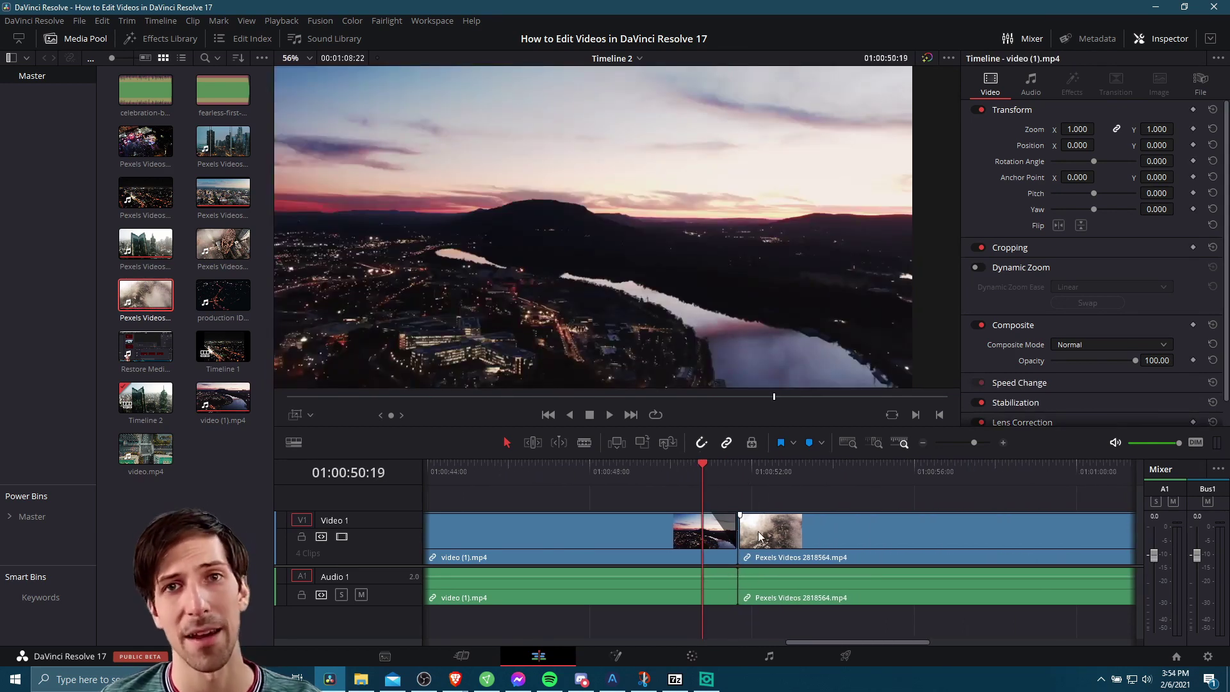
{"action": "key", "text": "space"}
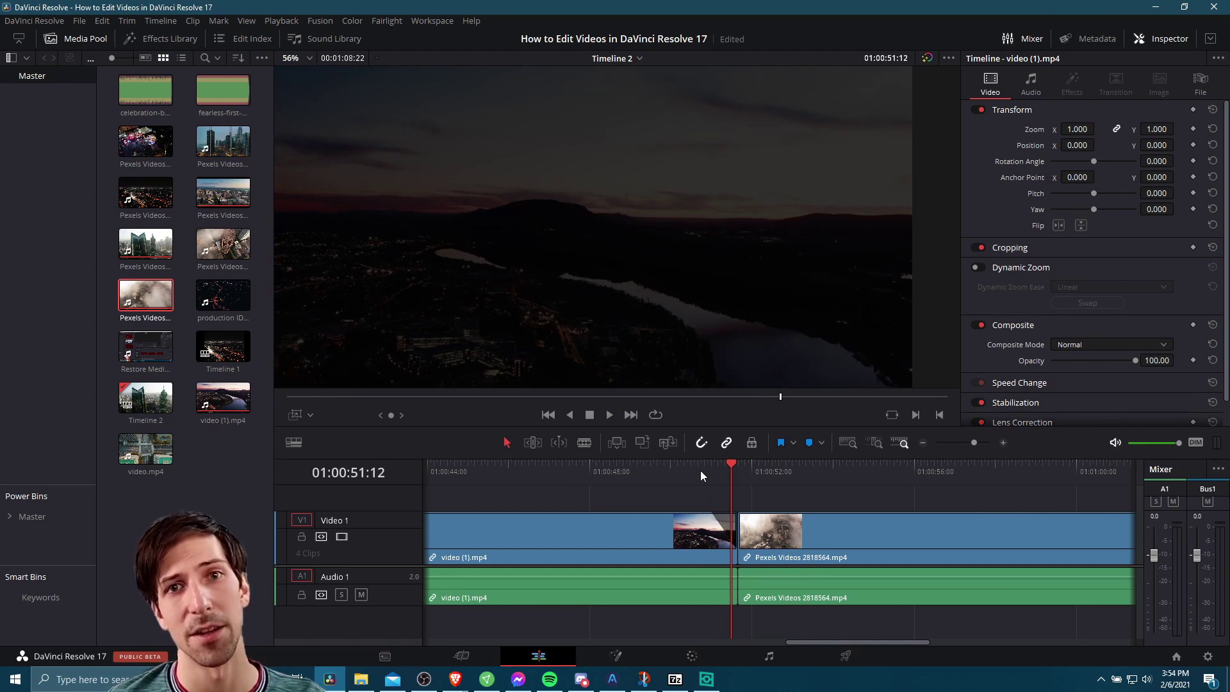
{"action": "key", "text": "space"}
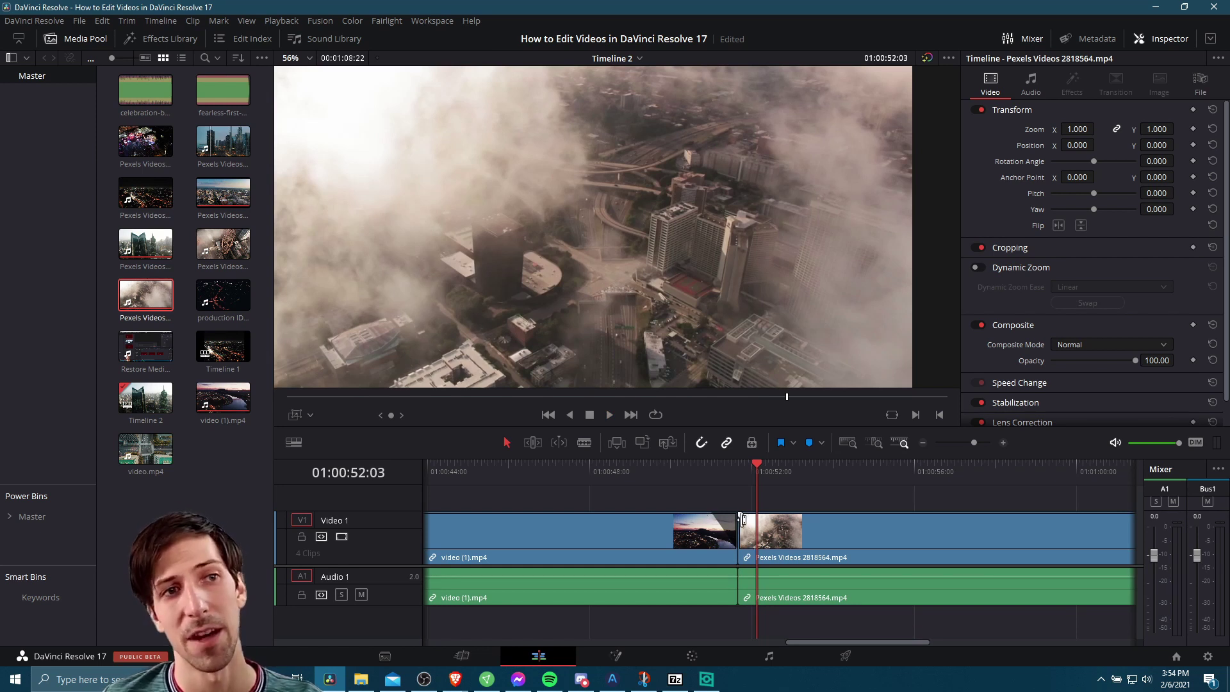
{"action": "scroll", "coordinate": [743, 506], "scroll_direction": "right", "scroll_amount": 1}
{"action": "left_click", "coordinate": [750, 498]}
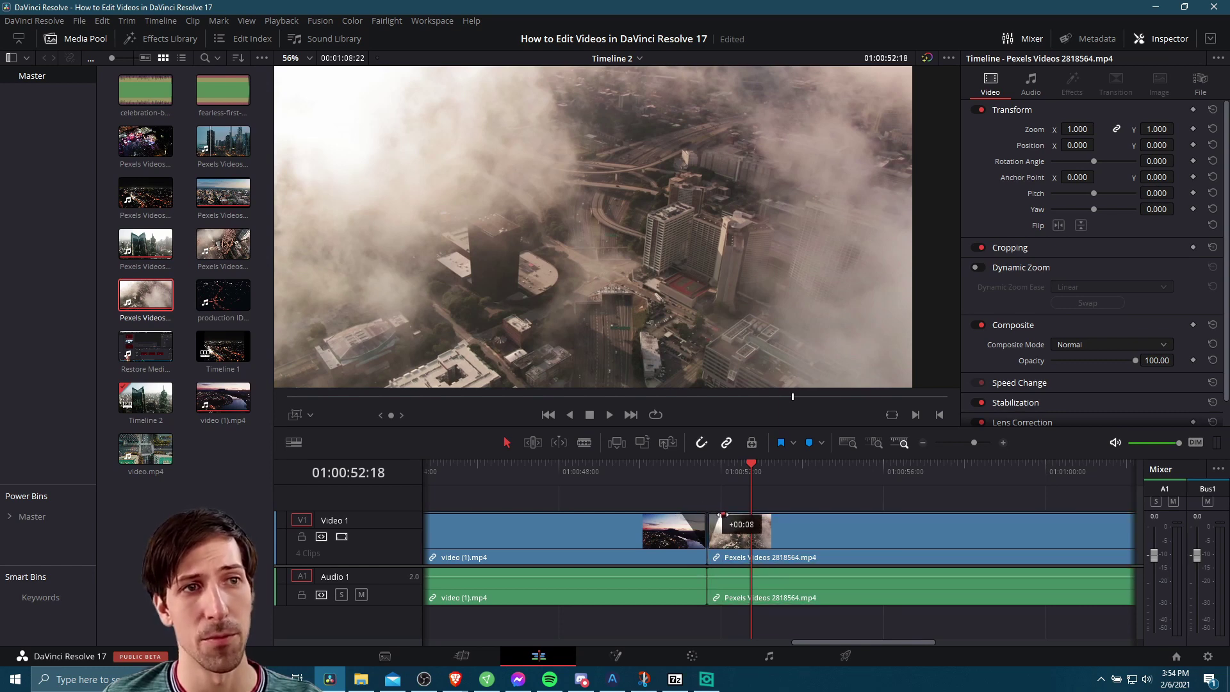
{"action": "left_click", "coordinate": [676, 490]}
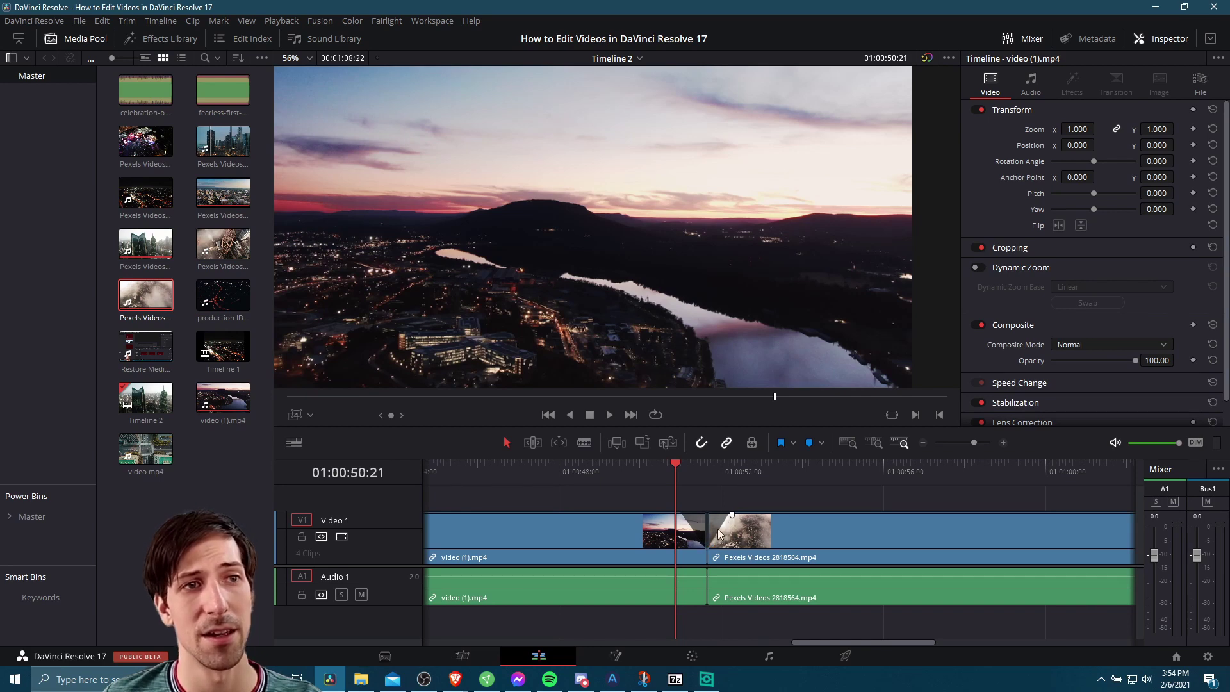
{"action": "left_click", "coordinate": [751, 497]}
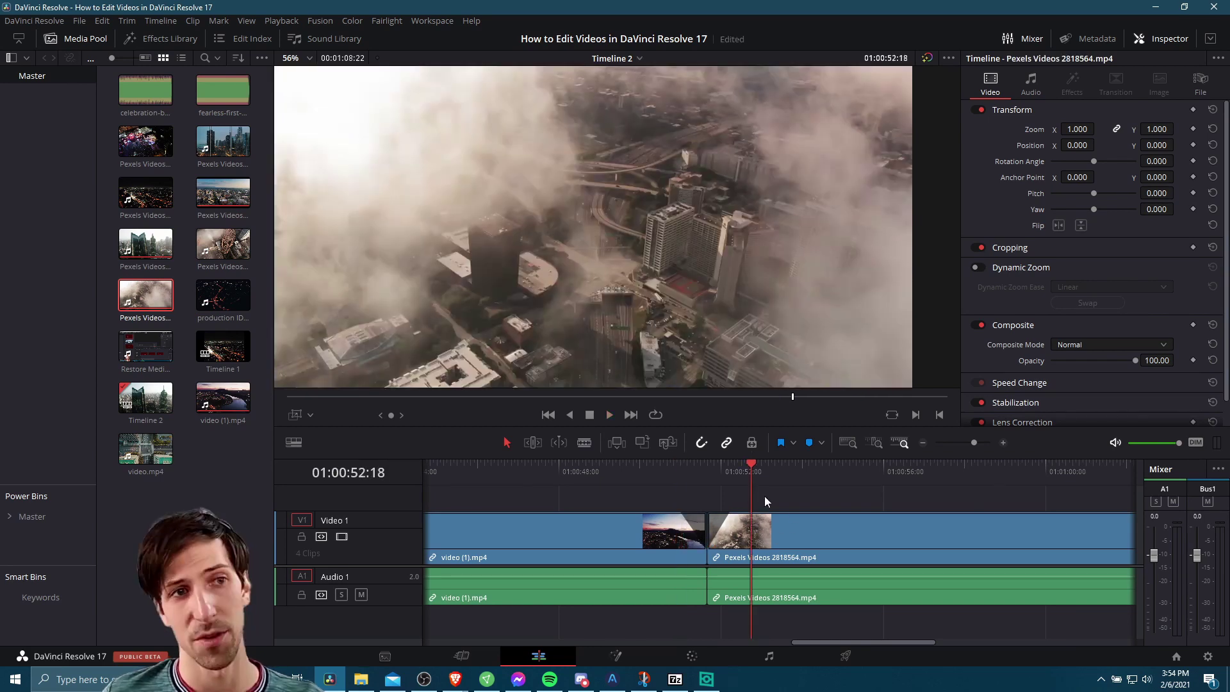
{"action": "mouse_move", "coordinate": [739, 517]}
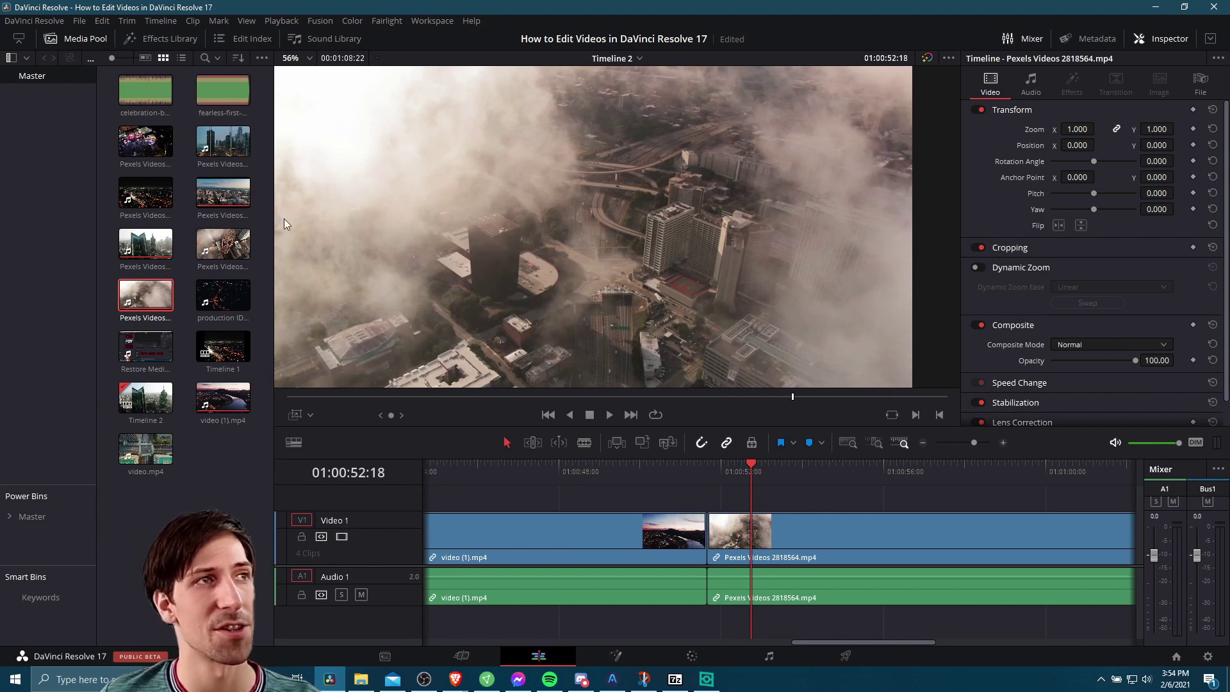
Step: Show the Effects Library's Video Transitions with Media Pool hidden, playhead back on the sunset clip
{"action": "left_click", "coordinate": [163, 49]}
{"action": "left_click", "coordinate": [166, 38]}
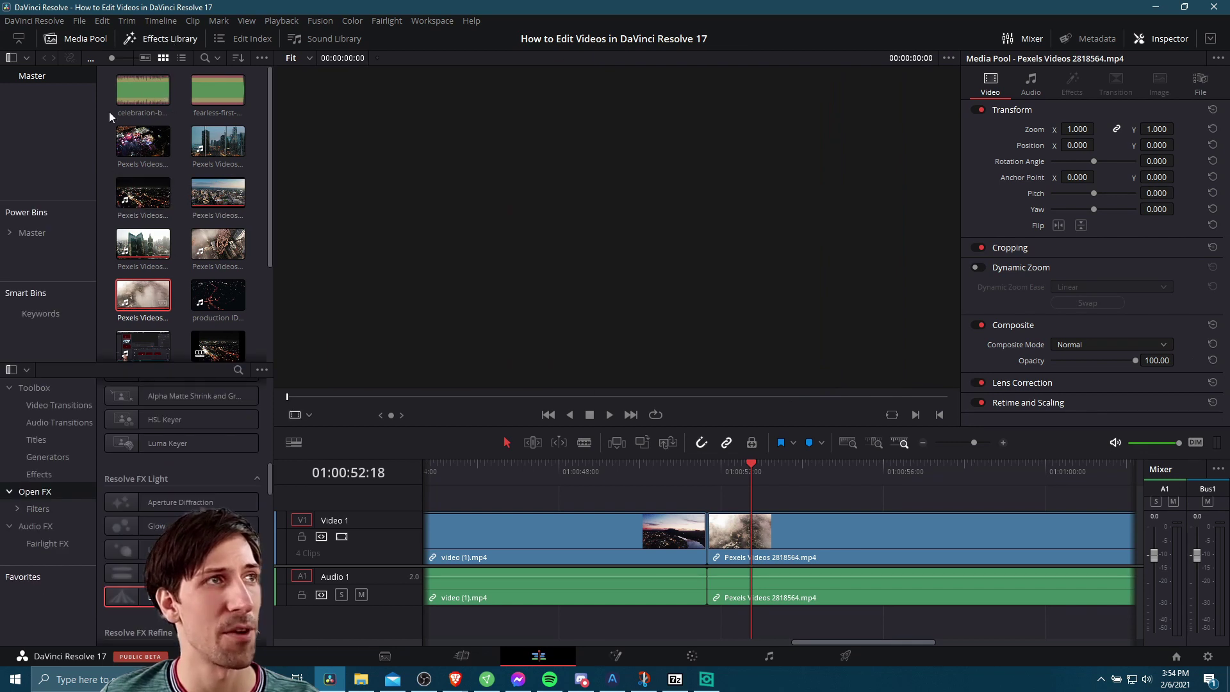
{"action": "left_click", "coordinate": [97, 40]}
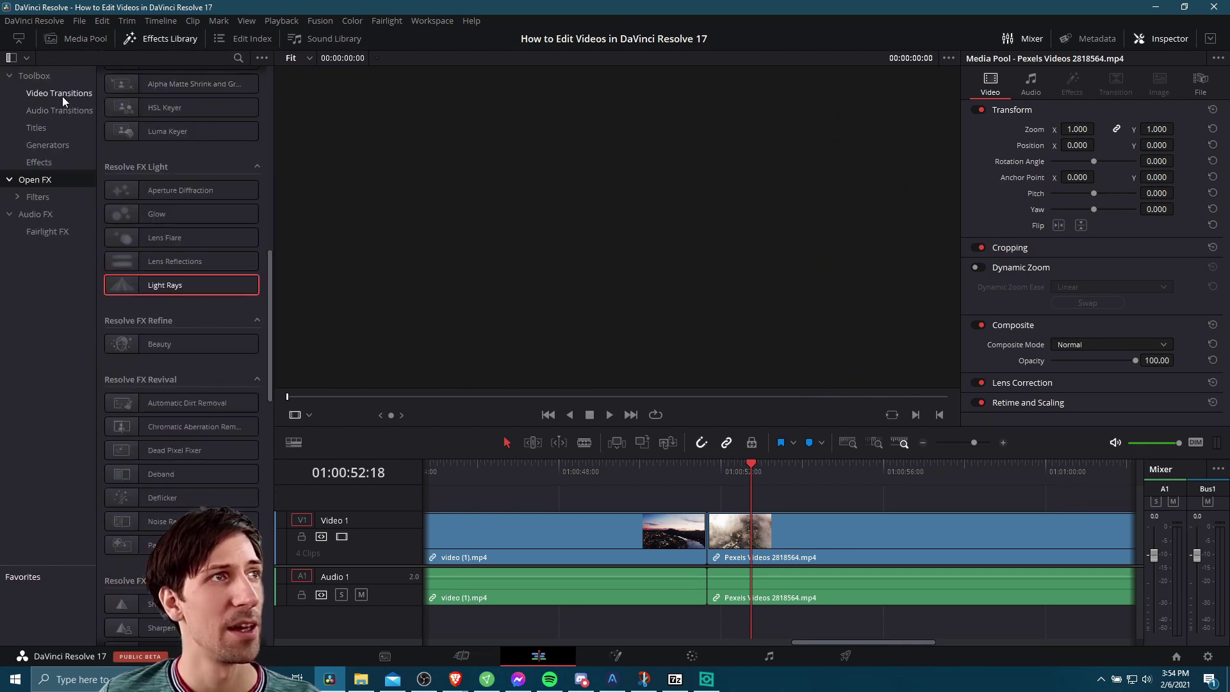
{"action": "left_click", "coordinate": [63, 96]}
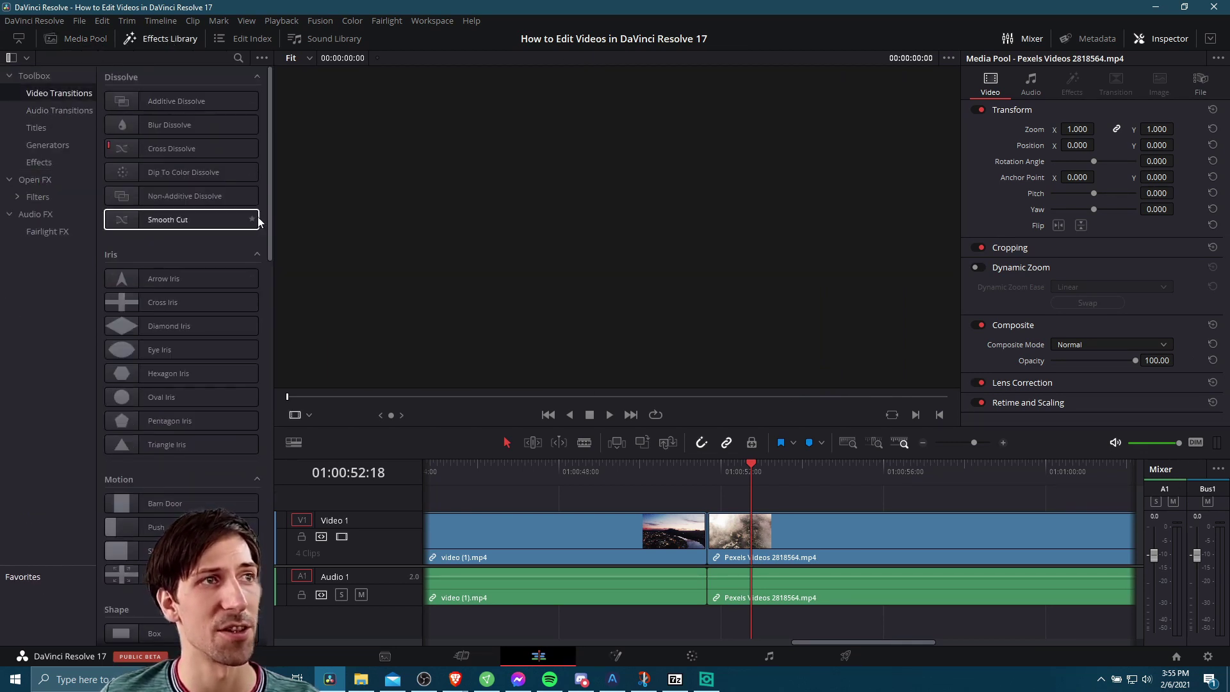
{"action": "scroll", "coordinate": [270, 253], "scroll_direction": "down", "scroll_amount": 2}
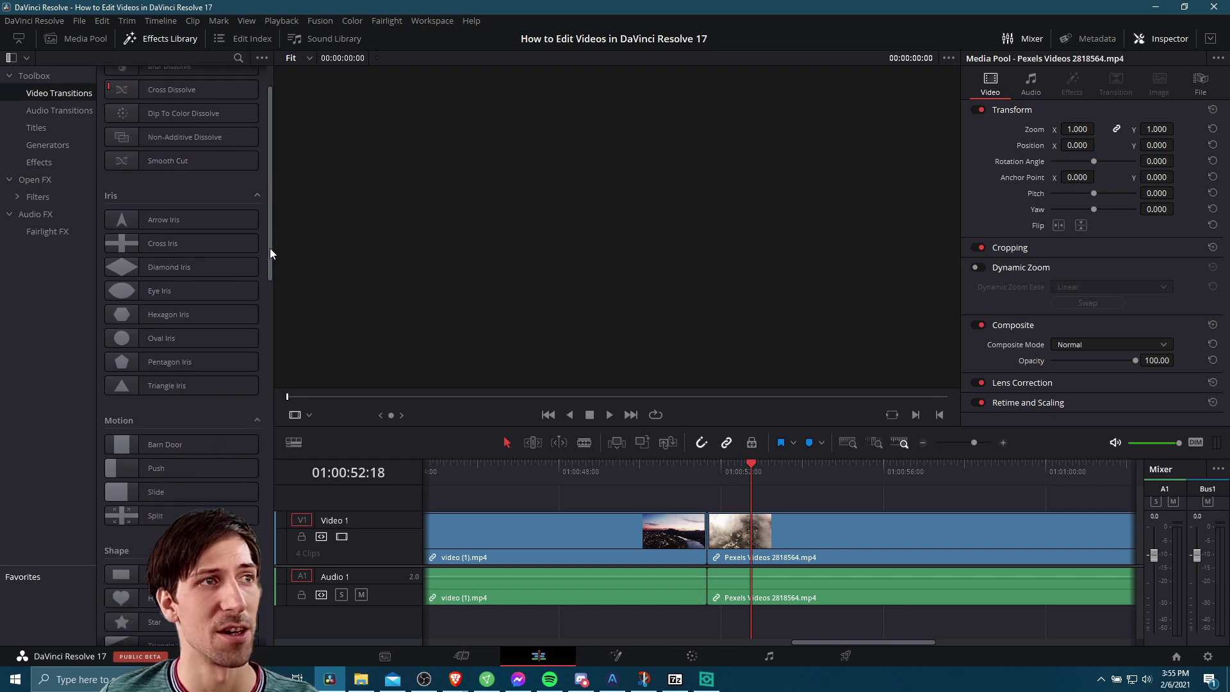
{"action": "scroll", "coordinate": [270, 248], "scroll_direction": "down", "scroll_amount": 14}
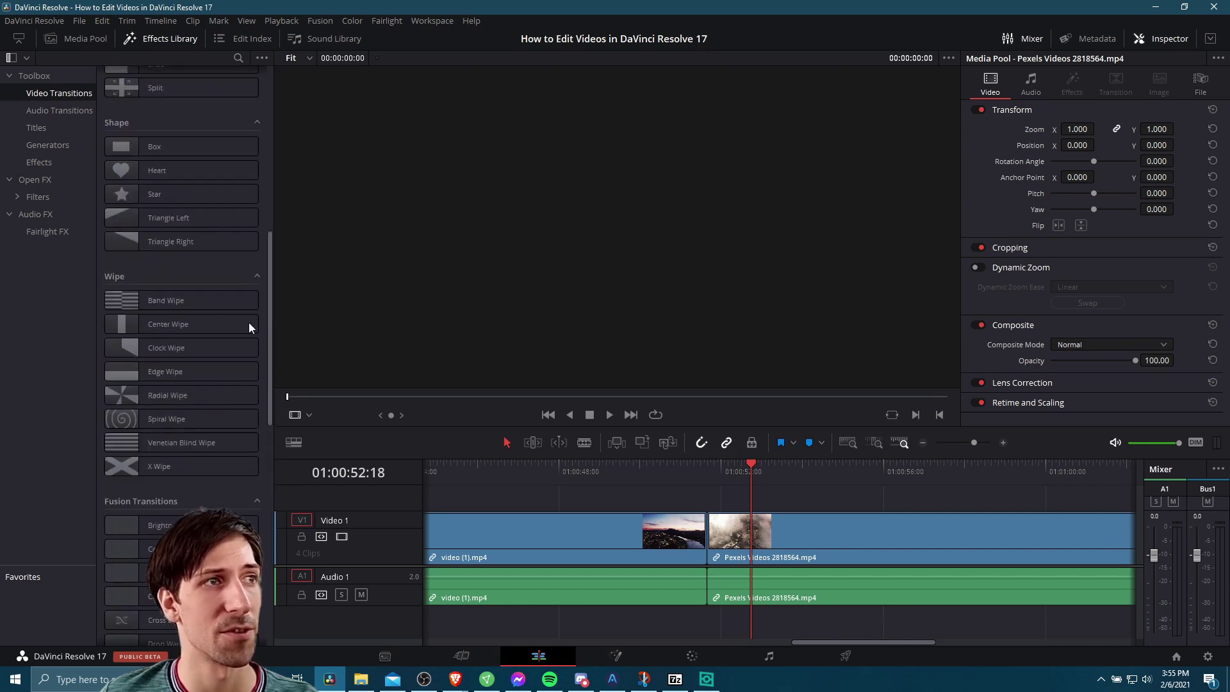
{"action": "scroll", "coordinate": [249, 328], "scroll_direction": "up", "scroll_amount": 16}
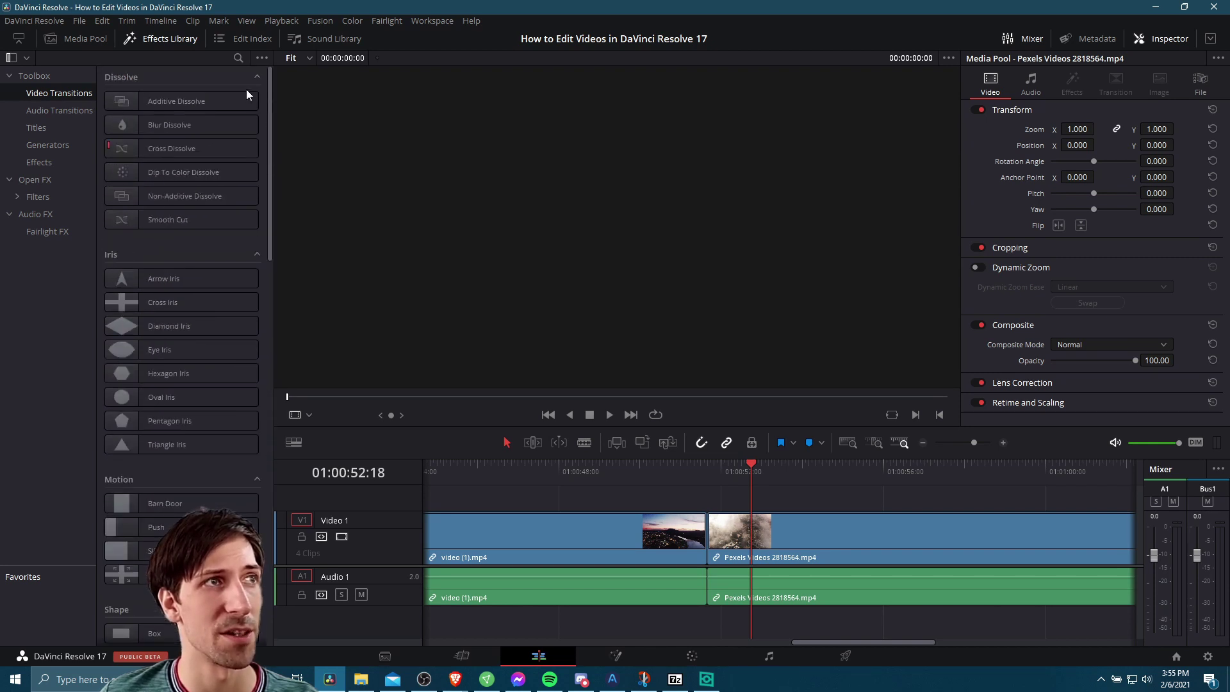
{"action": "left_click", "coordinate": [700, 482]}
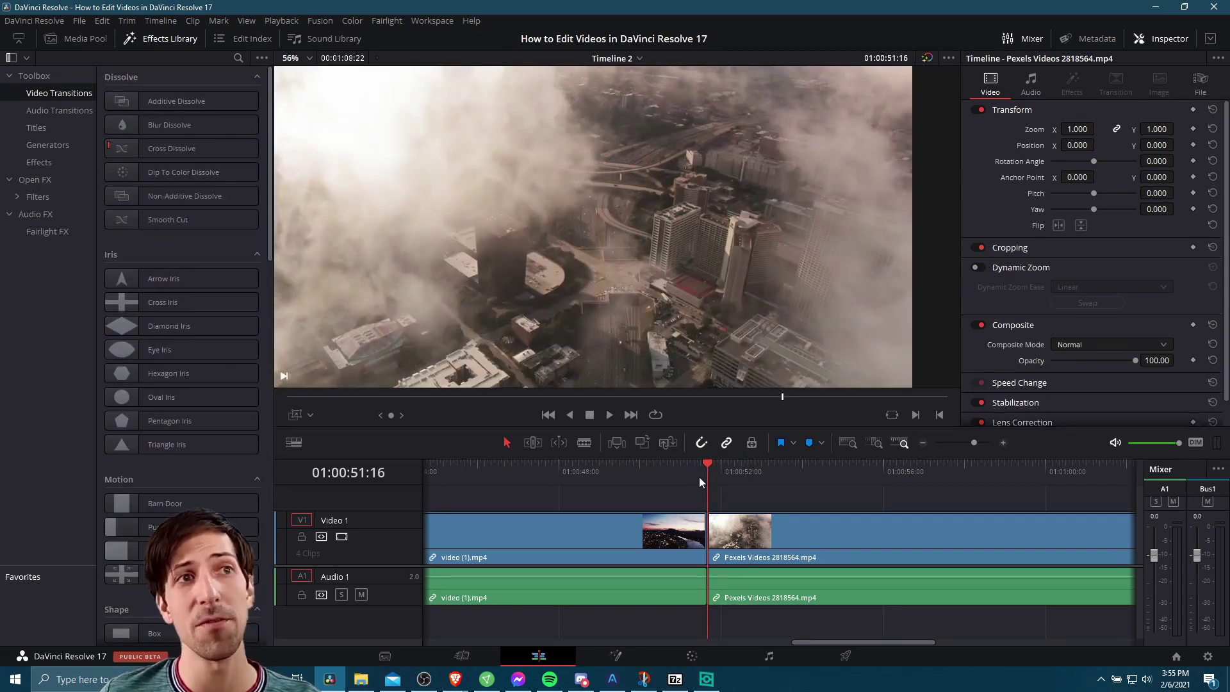
{"action": "left_click", "coordinate": [693, 477]}
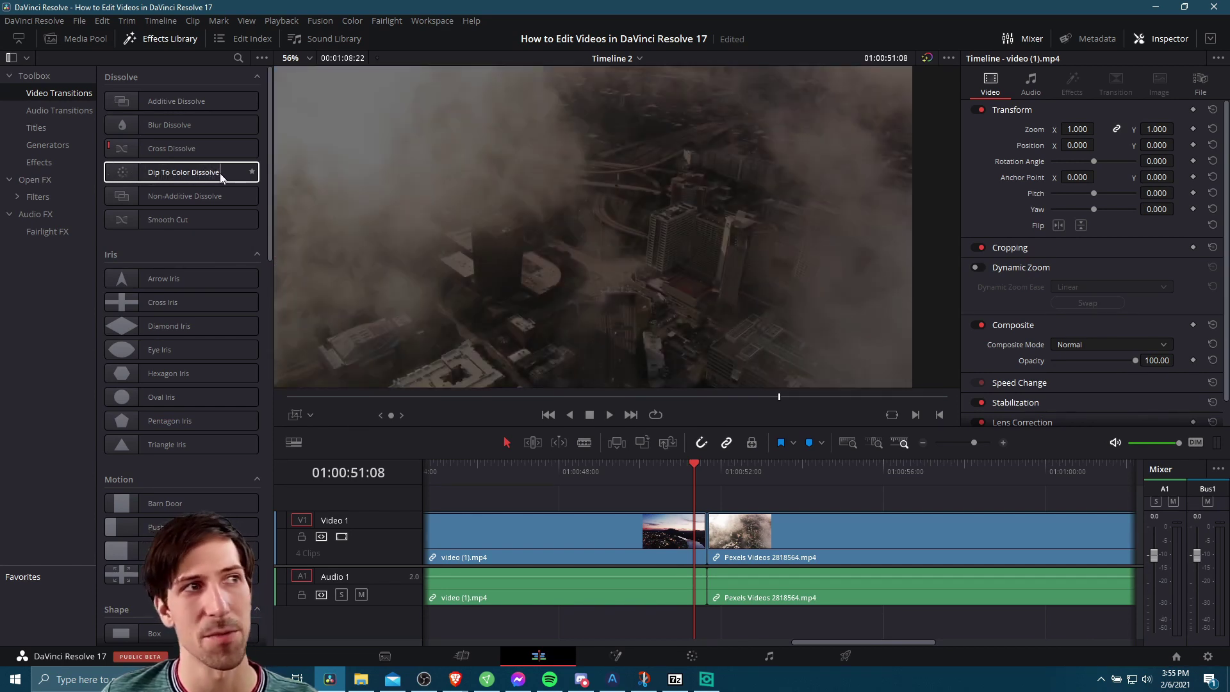
Step: Roll the edit point between video (1).mp4 and the Pexels clip back 20 frames
{"action": "left_click_drag", "start_coordinate": [220, 177], "coordinate": [697, 531]}
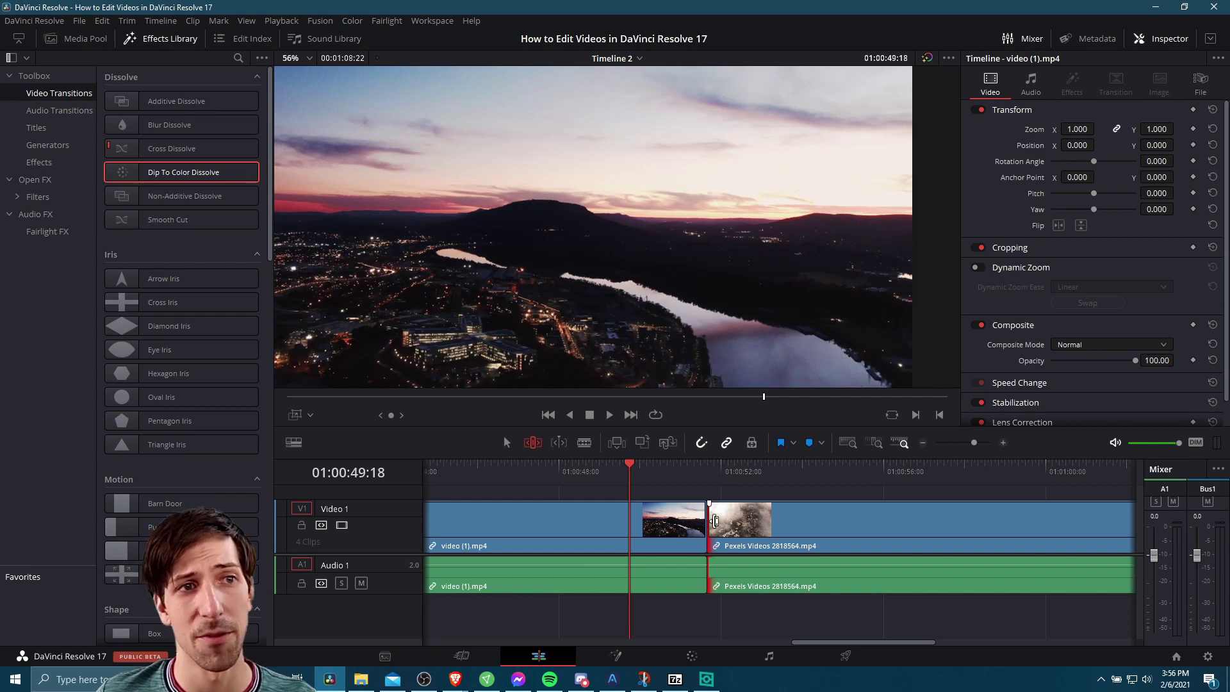
{"action": "left_click_drag", "start_coordinate": [716, 520], "coordinate": [761, 520]}
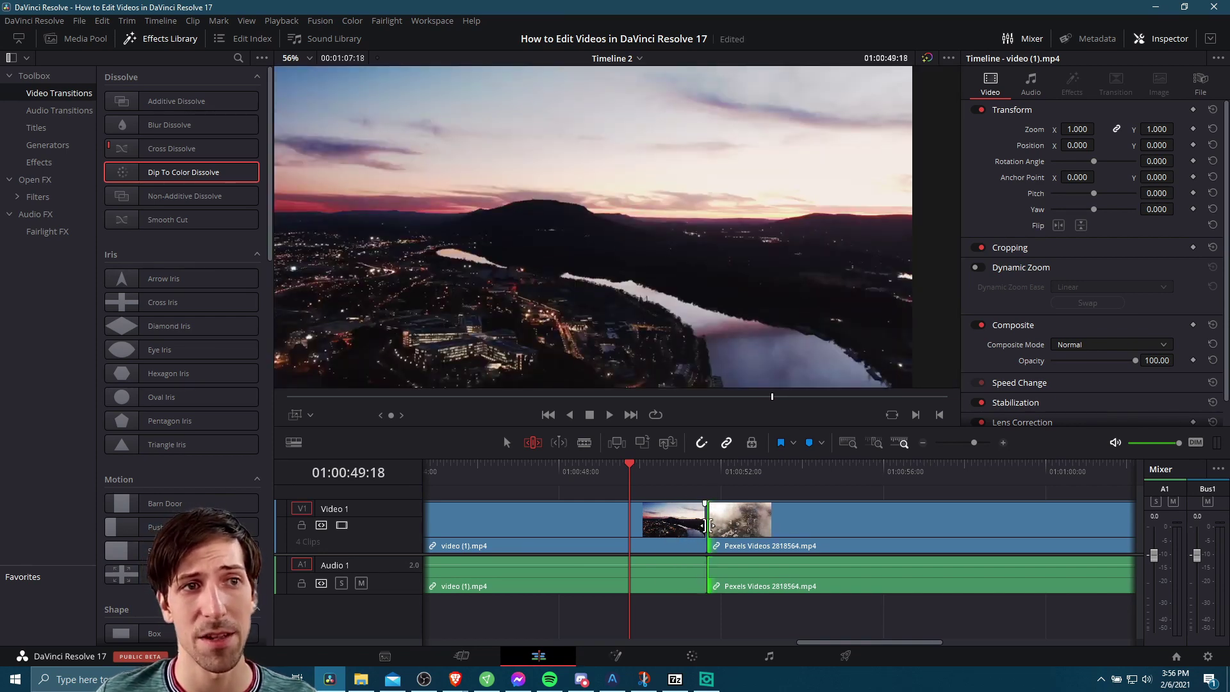
{"action": "left_click_drag", "start_coordinate": [710, 526], "coordinate": [661, 529]}
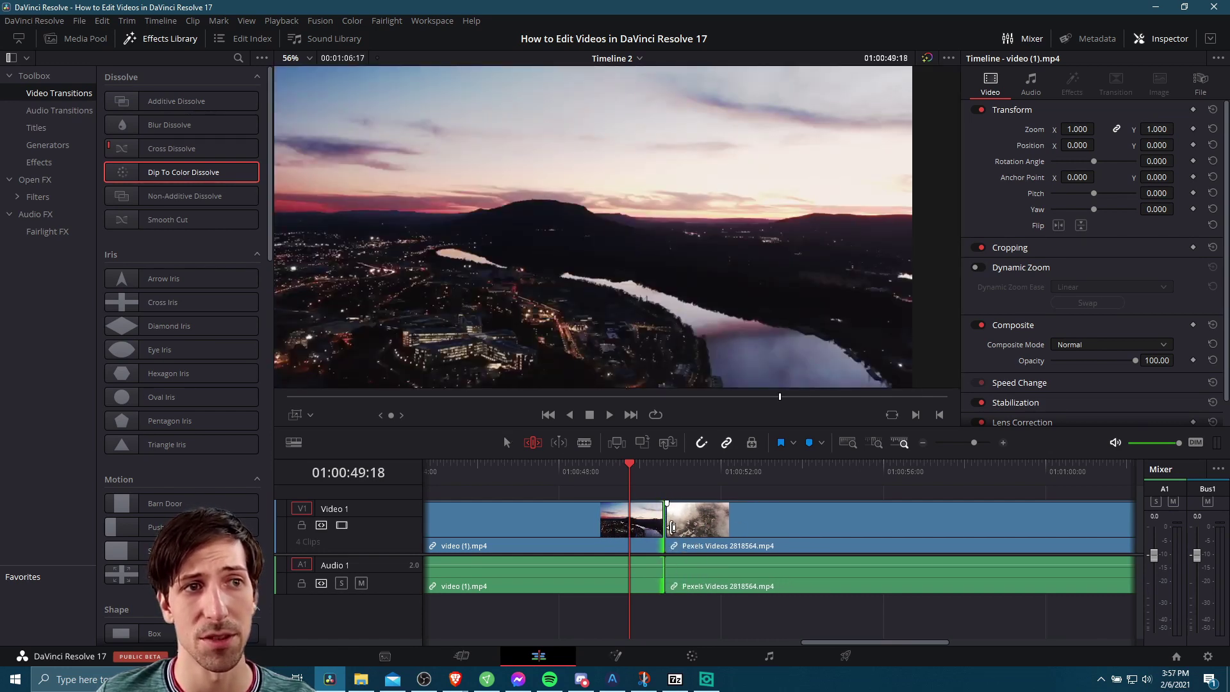
{"action": "scroll", "coordinate": [668, 519], "scroll_direction": "left", "scroll_amount": 2}
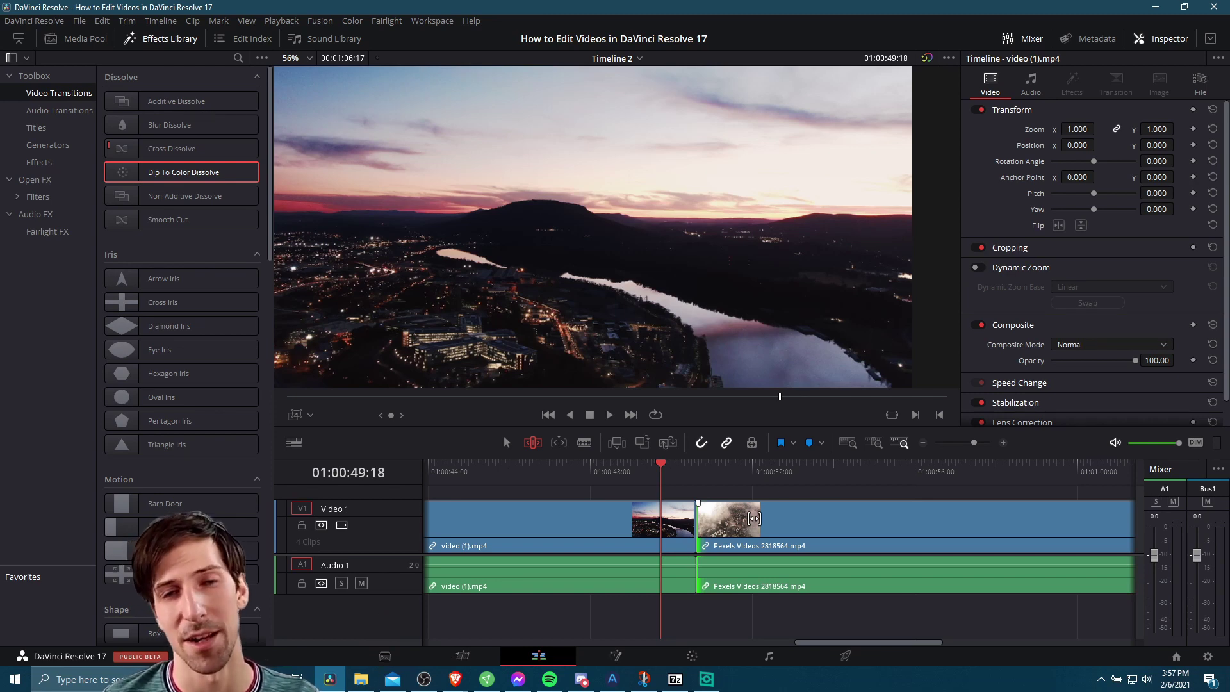
Step: Drop the Dip To Color Dissolve onto the cut and play it back
{"action": "left_click_drag", "start_coordinate": [173, 172], "coordinate": [727, 522]}
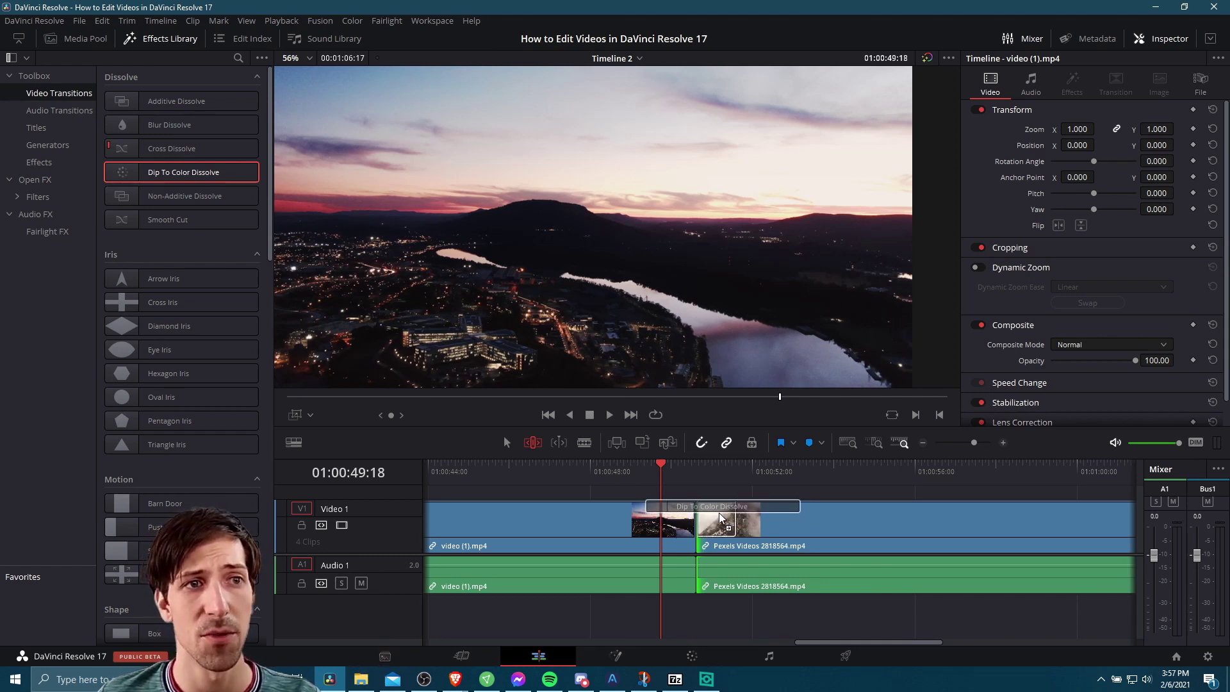
{"action": "left_click_drag", "start_coordinate": [720, 516], "coordinate": [691, 520]}
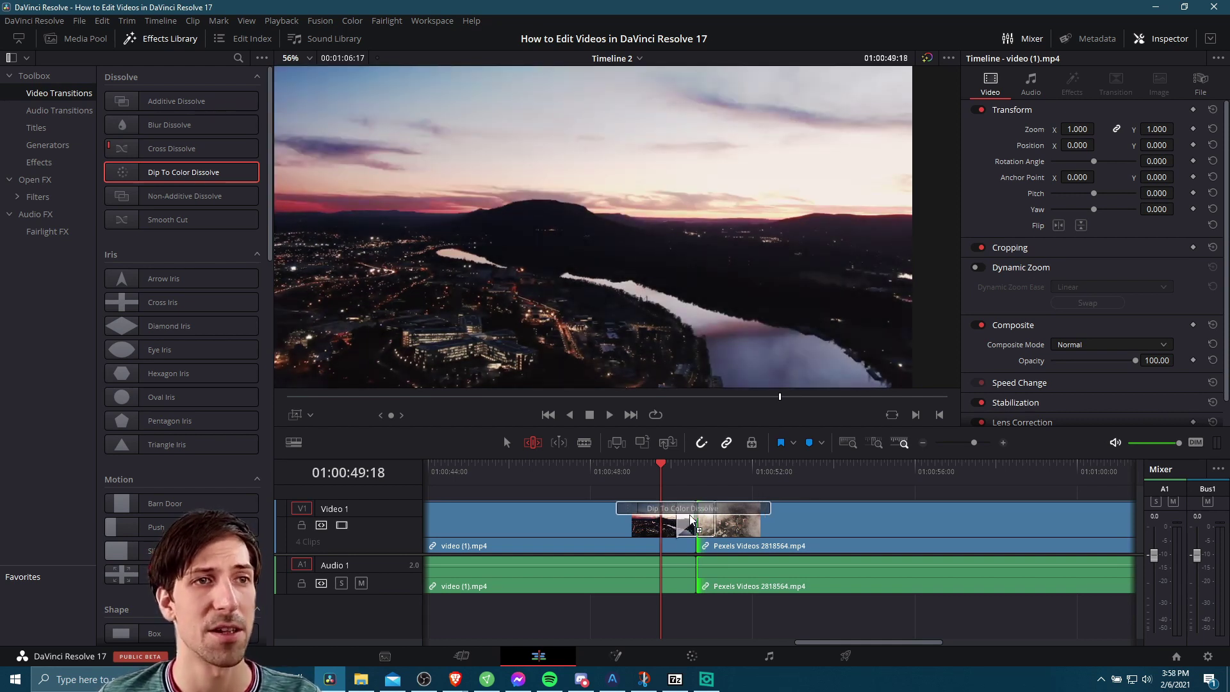
{"action": "left_click_drag", "start_coordinate": [691, 520], "coordinate": [690, 519]}
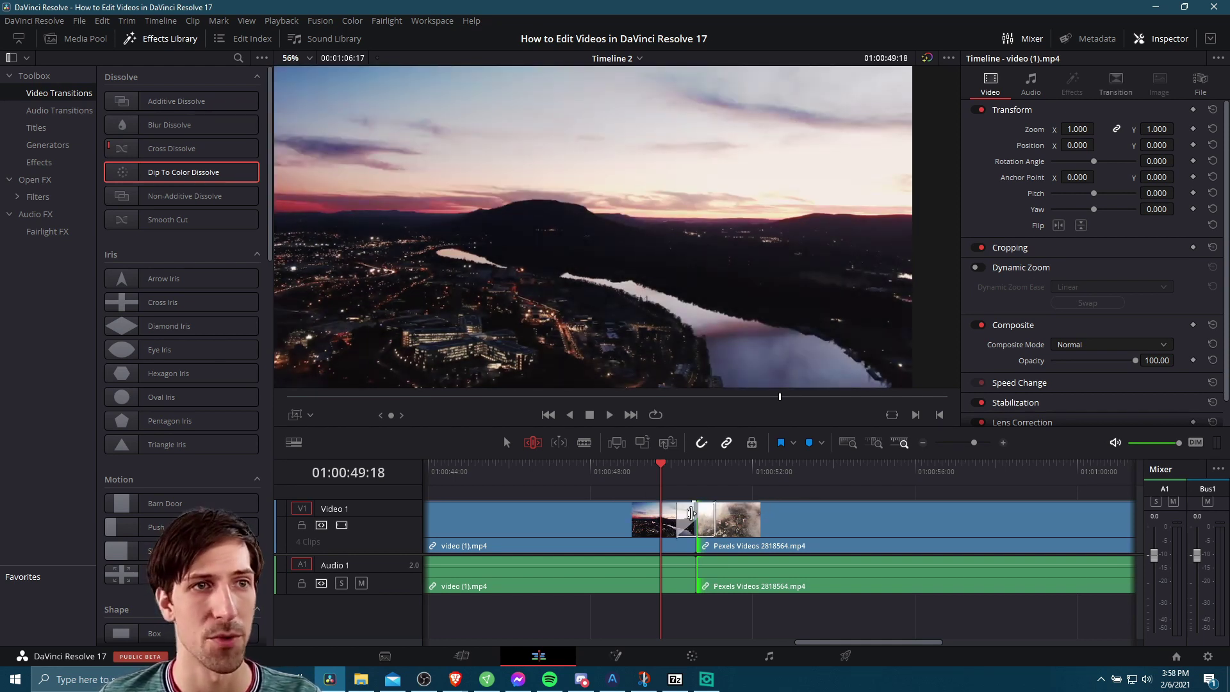
{"action": "key", "text": "Left"}
{"action": "key", "text": "Left"}
{"action": "key", "text": "Left"}
{"action": "key", "text": "Left"}
{"action": "key", "text": "Left"}
{"action": "key", "text": "space"}
{"action": "key", "text": "space"}
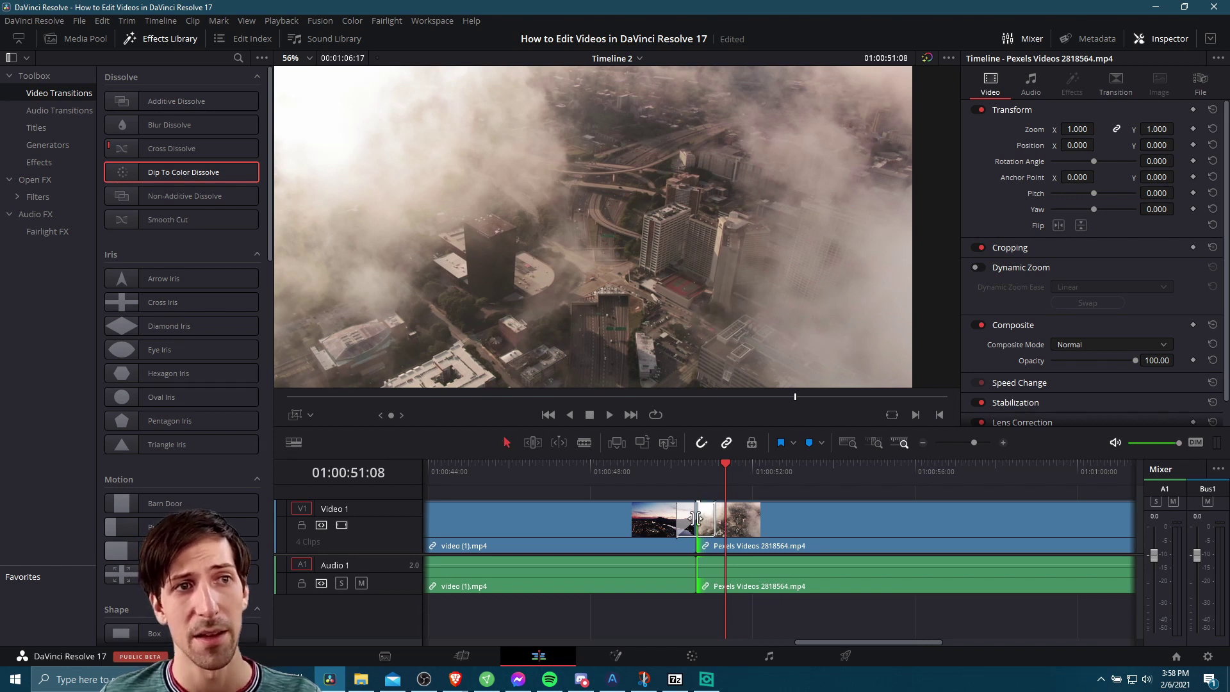
Step: Set the Dip To Color Dissolve to 1.8 seconds, In & Out easing, and white
{"action": "left_click", "coordinate": [708, 527]}
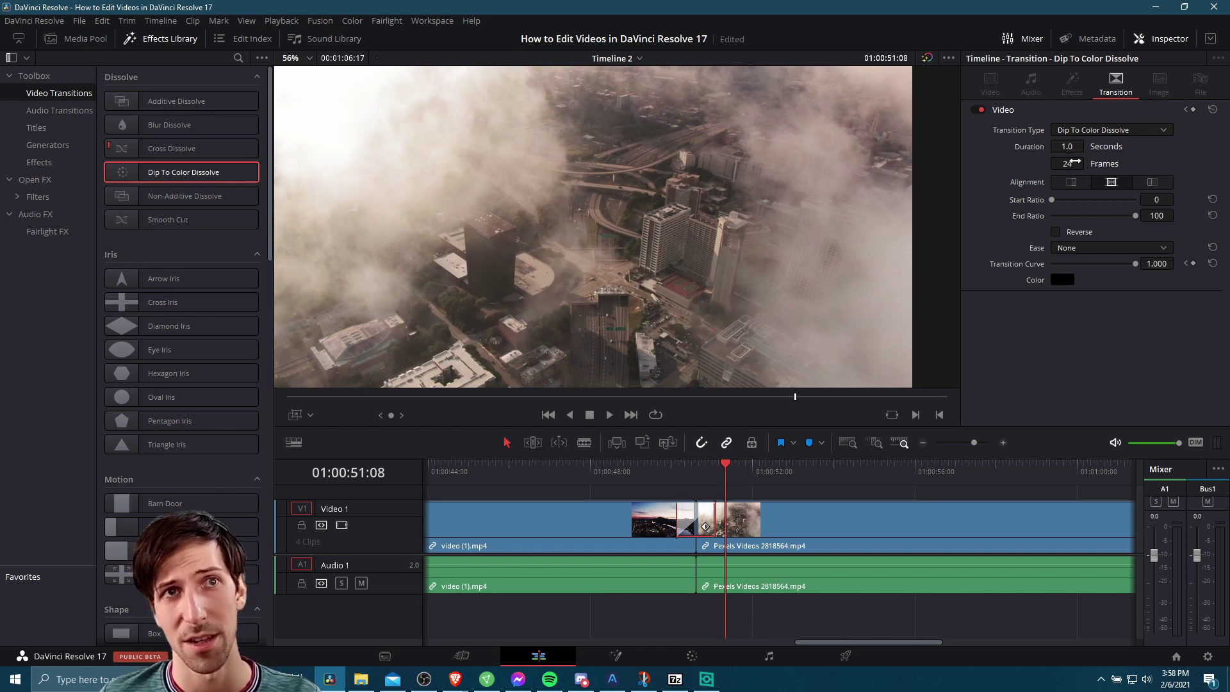
{"action": "left_click_drag", "start_coordinate": [1074, 163], "coordinate": [1074, 248]}
{"action": "left_click", "coordinate": [1081, 250]}
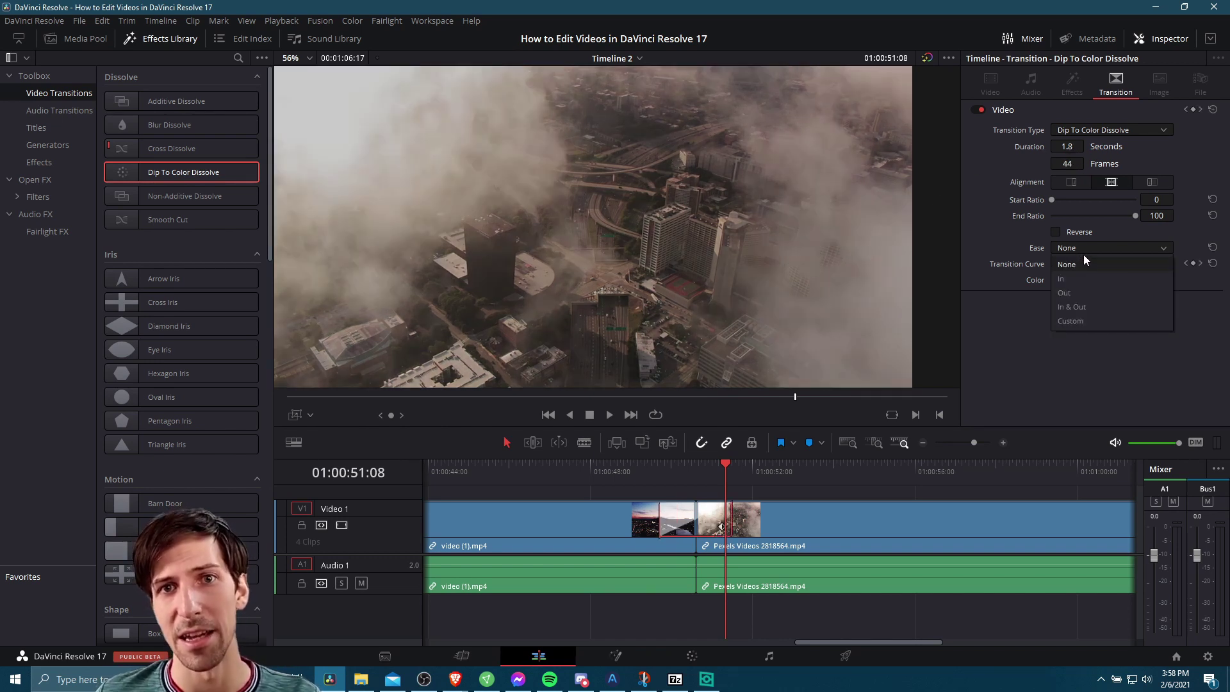
{"action": "left_click", "coordinate": [1112, 308]}
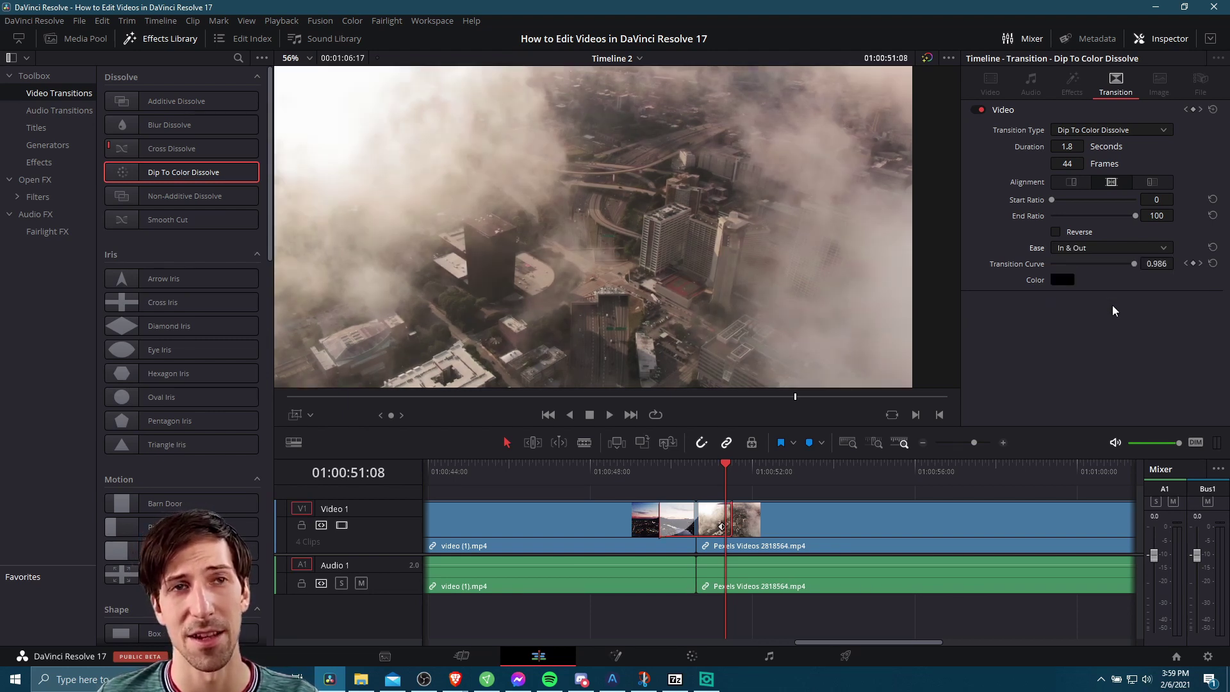
{"action": "left_click", "coordinate": [1061, 281]}
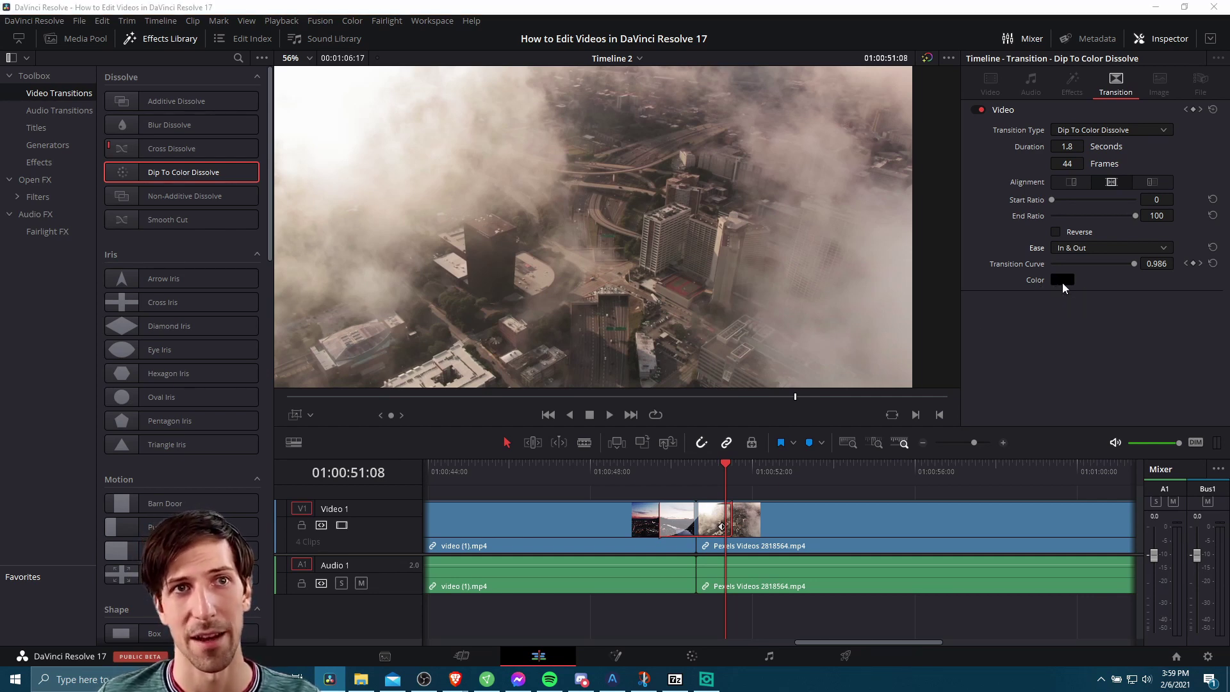
{"action": "left_click_drag", "start_coordinate": [752, 338], "coordinate": [750, 192]}
{"action": "left_click", "coordinate": [763, 452]}
Step: Preview the dip-to-white transition twice from just before the cut
{"action": "left_click", "coordinate": [660, 471]}
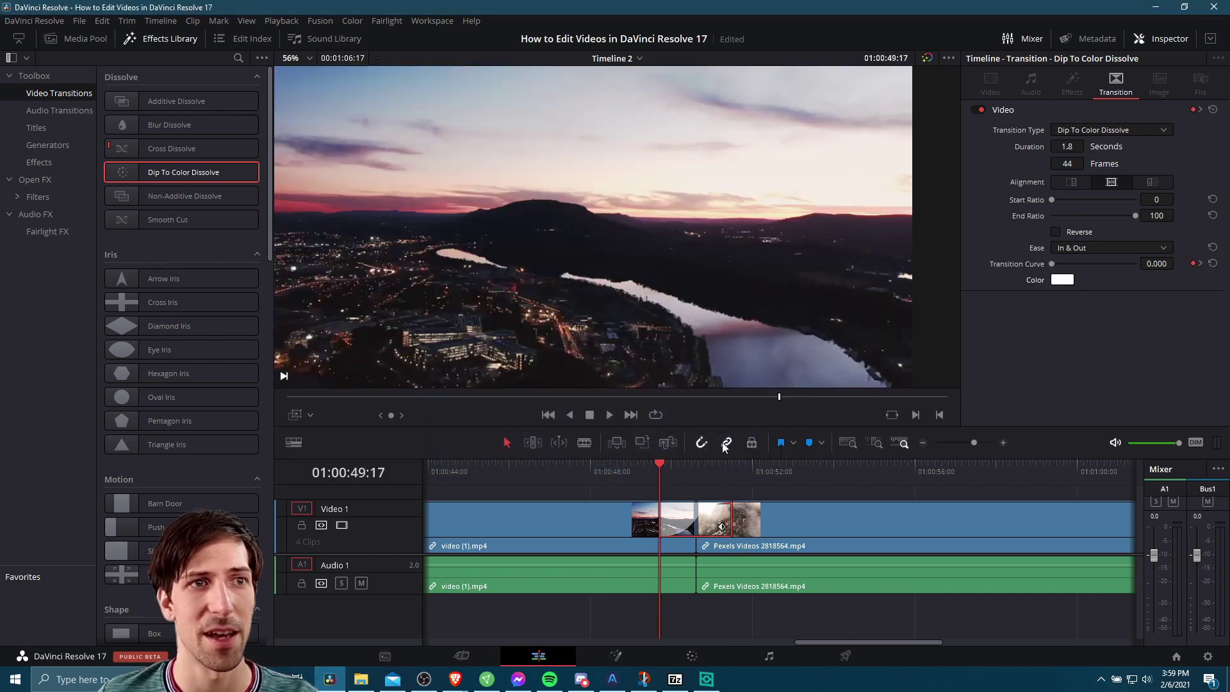
{"action": "left_click", "coordinate": [609, 415]}
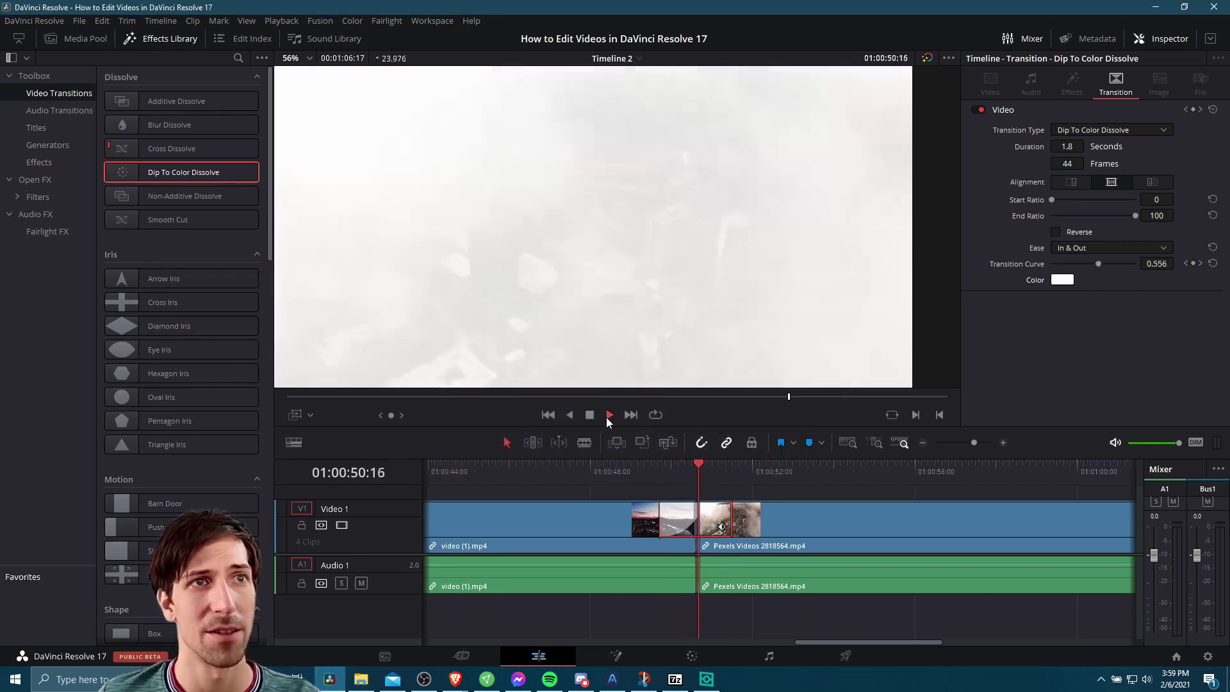
{"action": "left_click", "coordinate": [602, 414]}
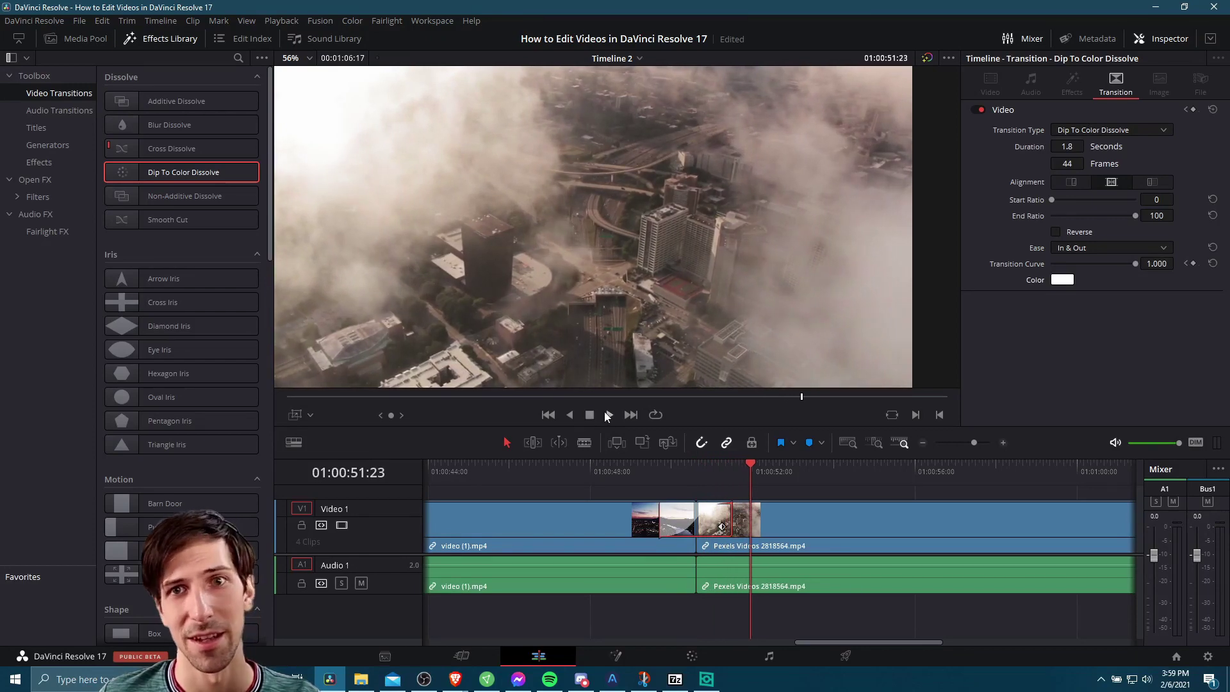
{"action": "left_click", "coordinate": [640, 472]}
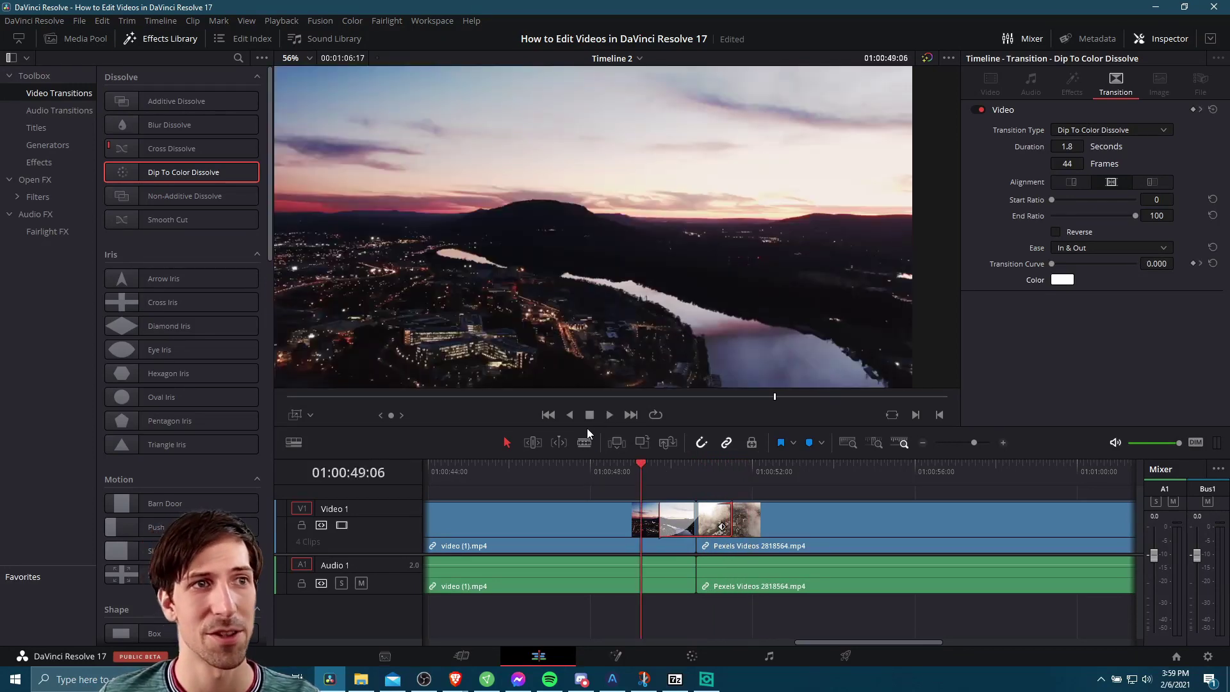
{"action": "left_click", "coordinate": [607, 414]}
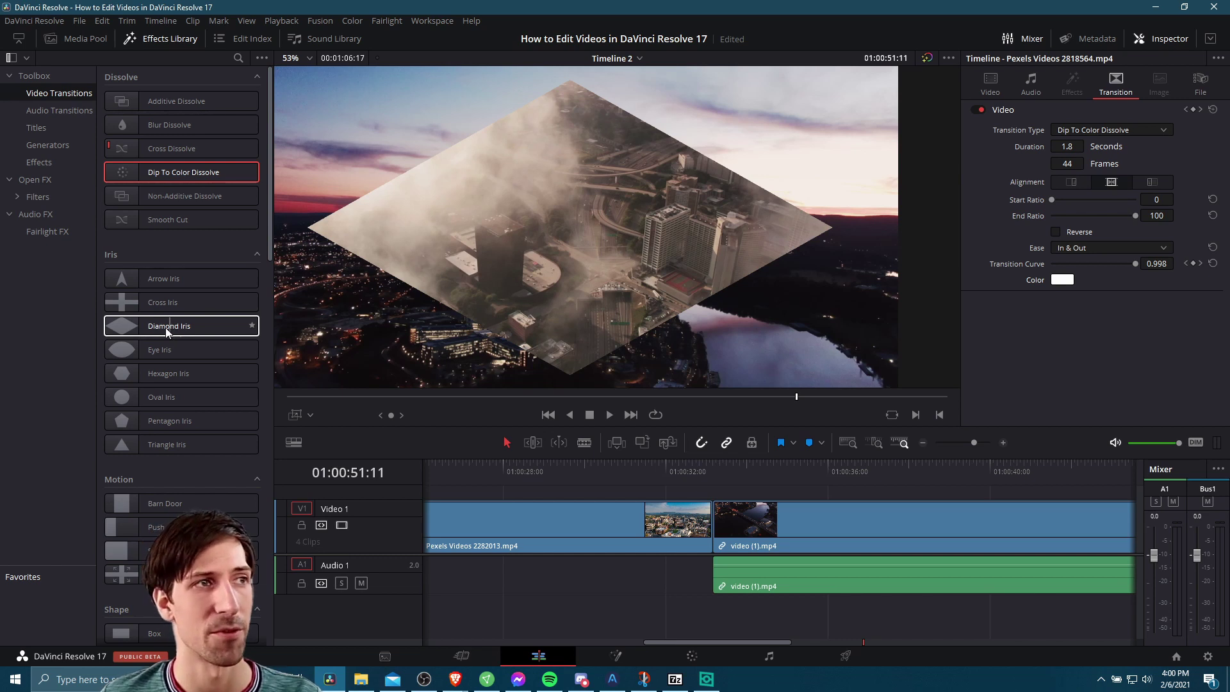
Step: Roll the cut between the daytime city and night river clips slightly earlier in Trim mode
{"action": "left_click_drag", "start_coordinate": [152, 331], "coordinate": [711, 518]}
{"action": "left_click", "coordinate": [711, 518]}
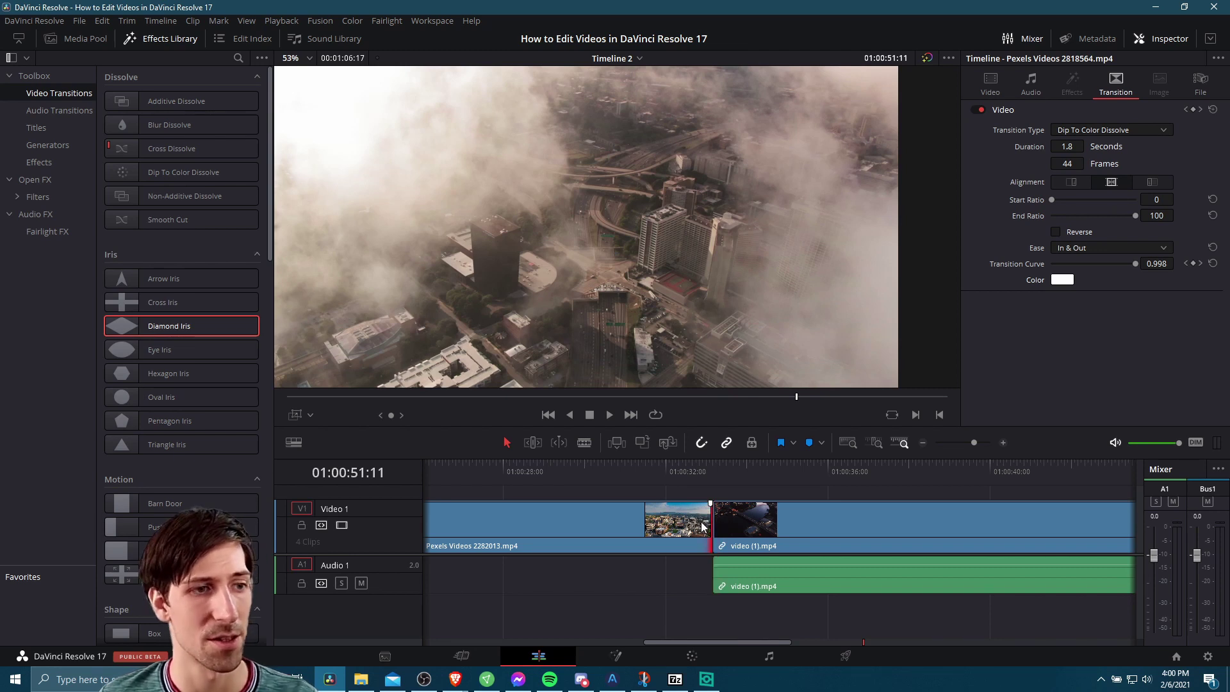
{"action": "key", "text": "t"}
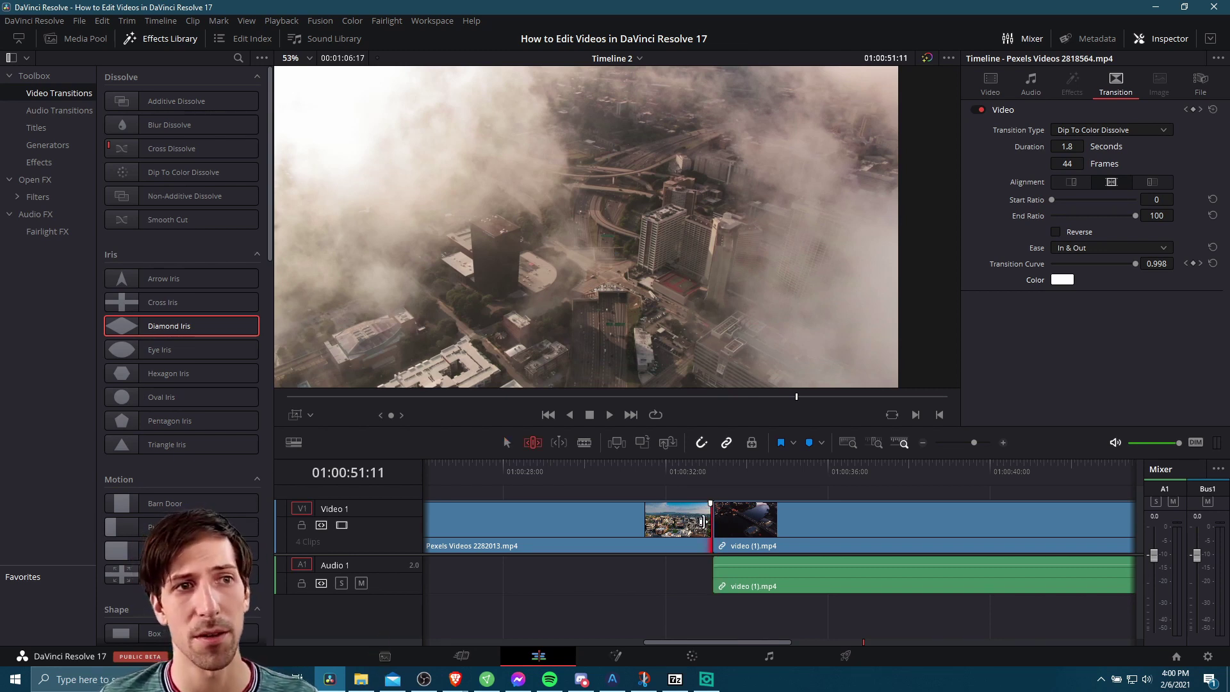
{"action": "left_click_drag", "start_coordinate": [707, 522], "coordinate": [690, 521]}
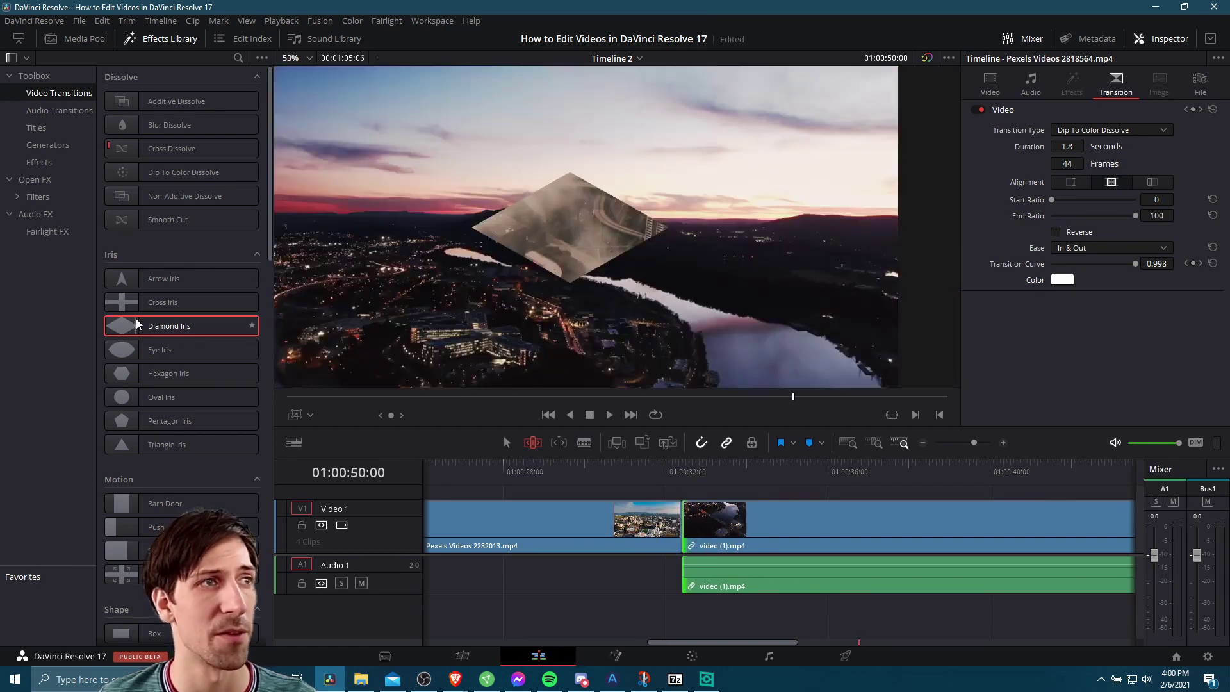
Step: Place a 1-second Diamond Iris on the cut and play it through
{"action": "left_click_drag", "start_coordinate": [154, 328], "coordinate": [666, 519]}
{"action": "left_click", "coordinate": [660, 474]}
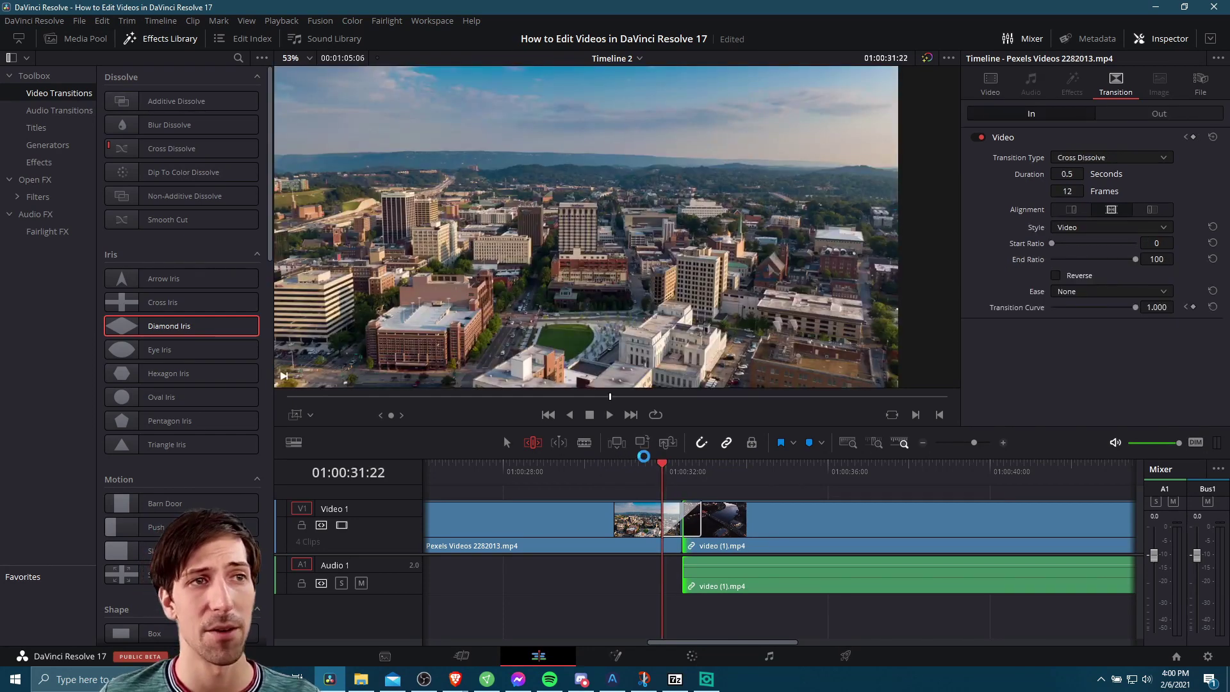
{"action": "mouse_move", "coordinate": [660, 477]}
{"action": "left_mouse_down"}
{"action": "mouse_move", "coordinate": [647, 481]}
{"action": "mouse_move", "coordinate": [660, 481]}
{"action": "left_mouse_up"}
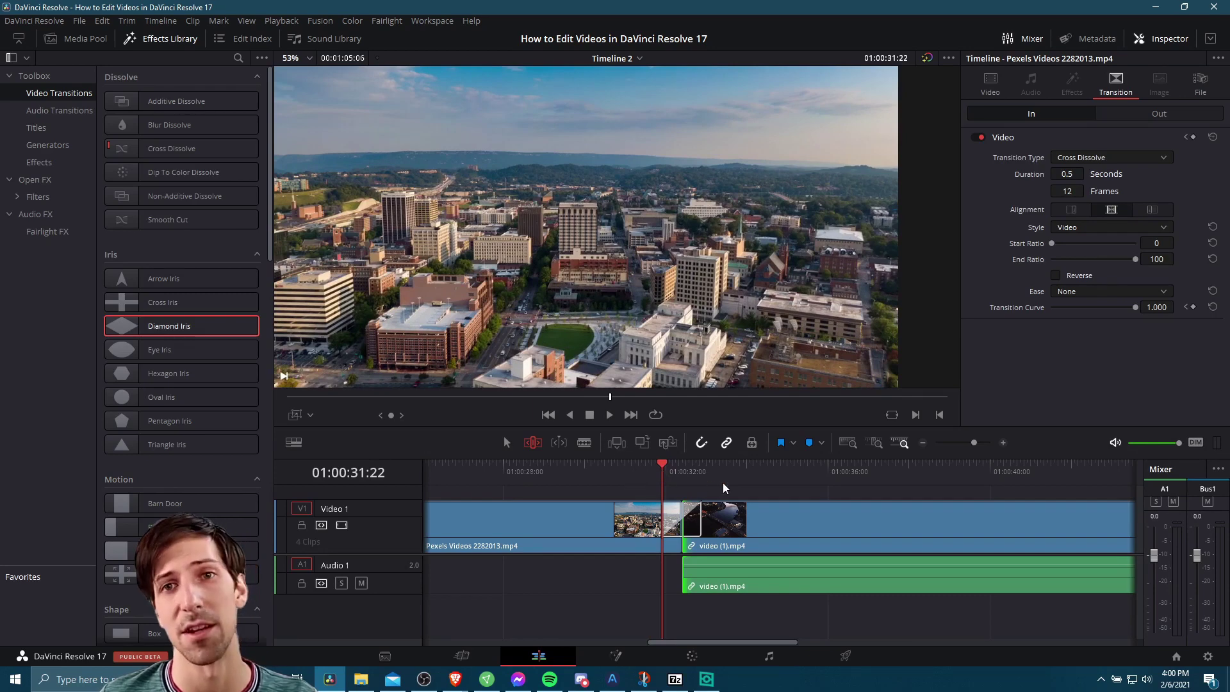
{"action": "key", "text": "space"}
{"action": "key", "text": "space"}
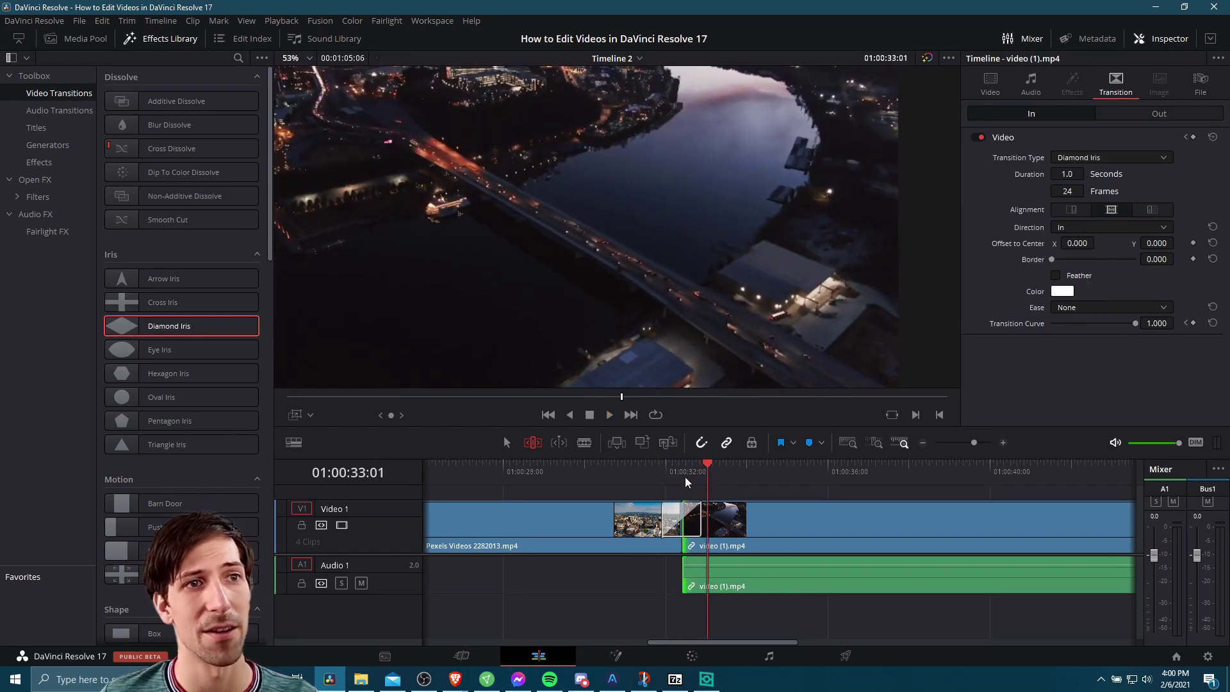
{"action": "left_click", "coordinate": [662, 475]}
{"action": "key", "text": "space"}
{"action": "key", "text": "space"}
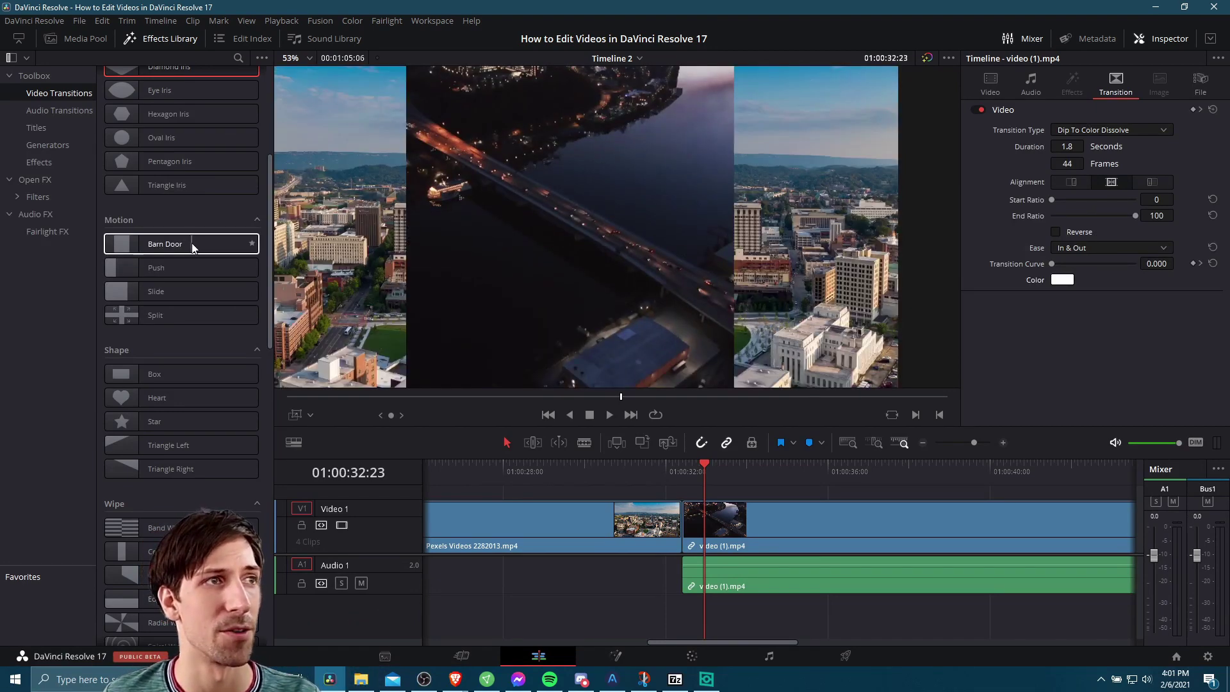
Step: Scroll the Video Transitions list down to Fusion Transitions, where Glitch appears
{"action": "scroll", "coordinate": [186, 249], "scroll_direction": "up", "scroll_amount": 2}
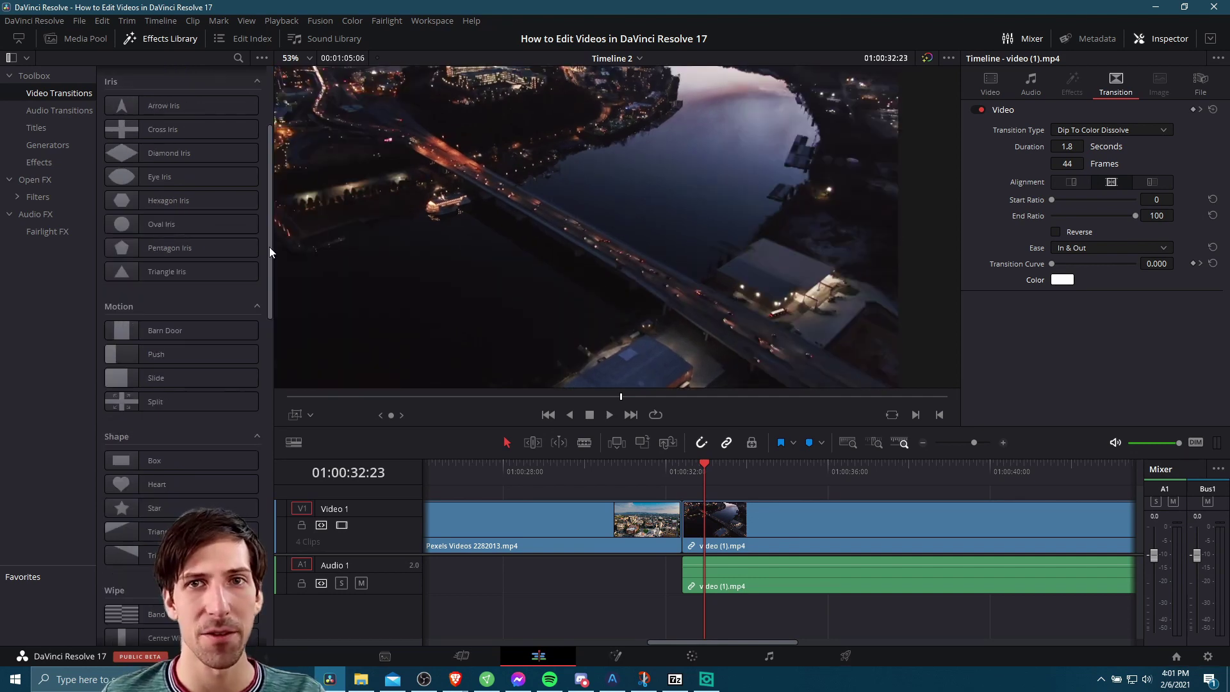
{"action": "left_click_drag", "start_coordinate": [269, 247], "coordinate": [300, 499]}
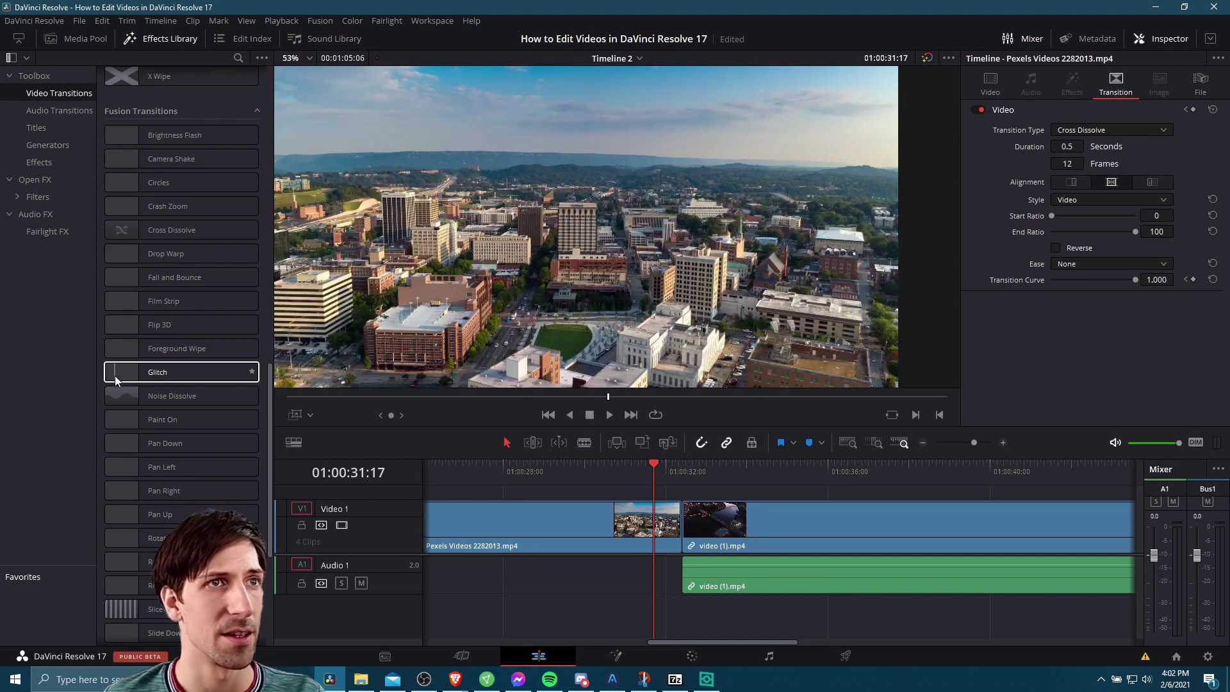
Step: Drop the Glitch Fusion transition onto the V1 cut between the daytime city and night river clips
{"action": "left_click_drag", "start_coordinate": [122, 373], "coordinate": [674, 526]}
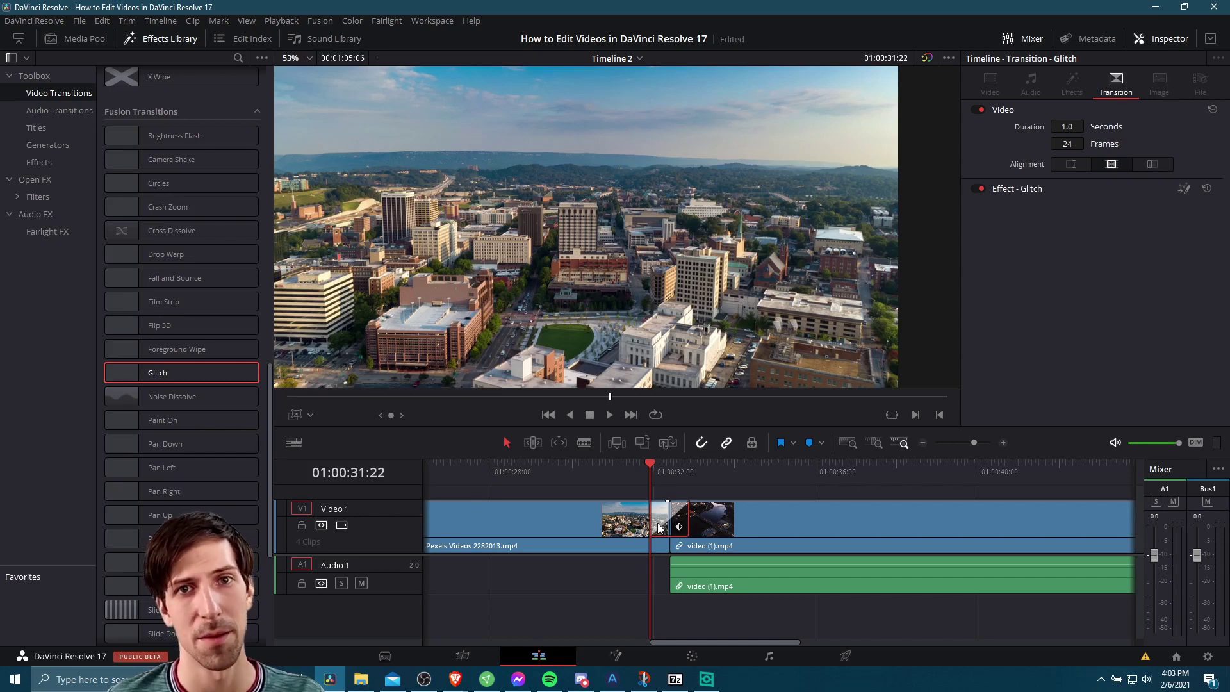
{"action": "right_click", "coordinate": [661, 524]}
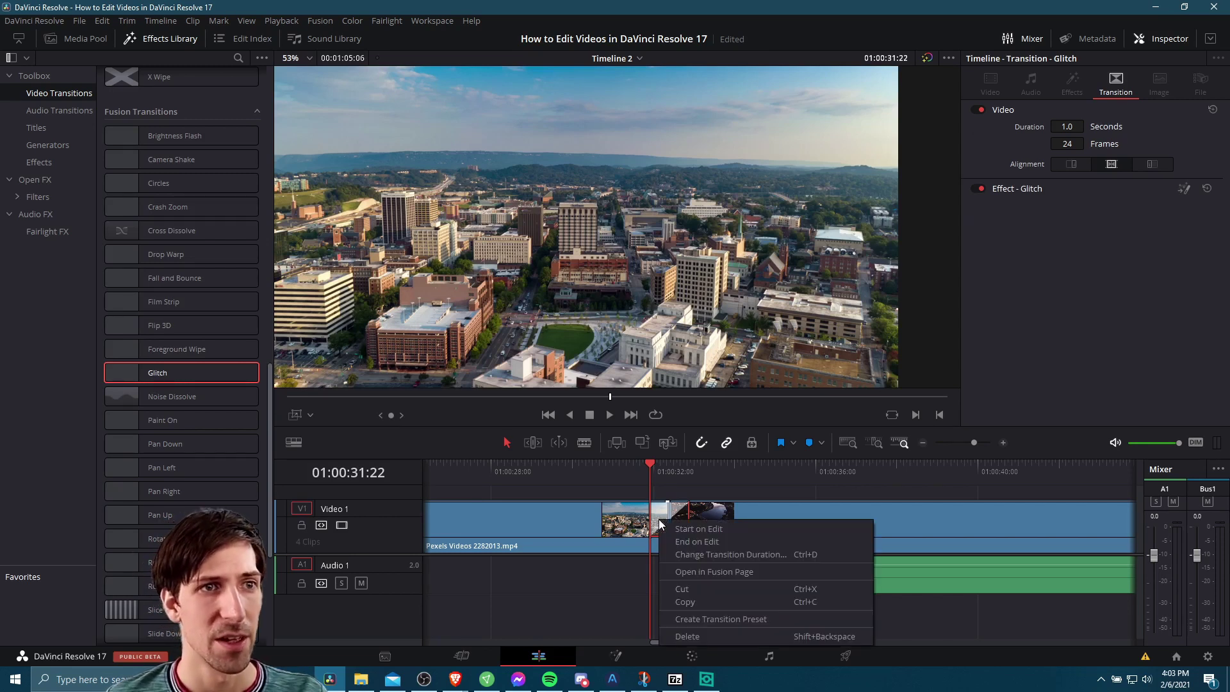
Step: Open the Glitch transition in the Fusion page and expand its TransitionGlitch group
{"action": "left_click", "coordinate": [702, 571]}
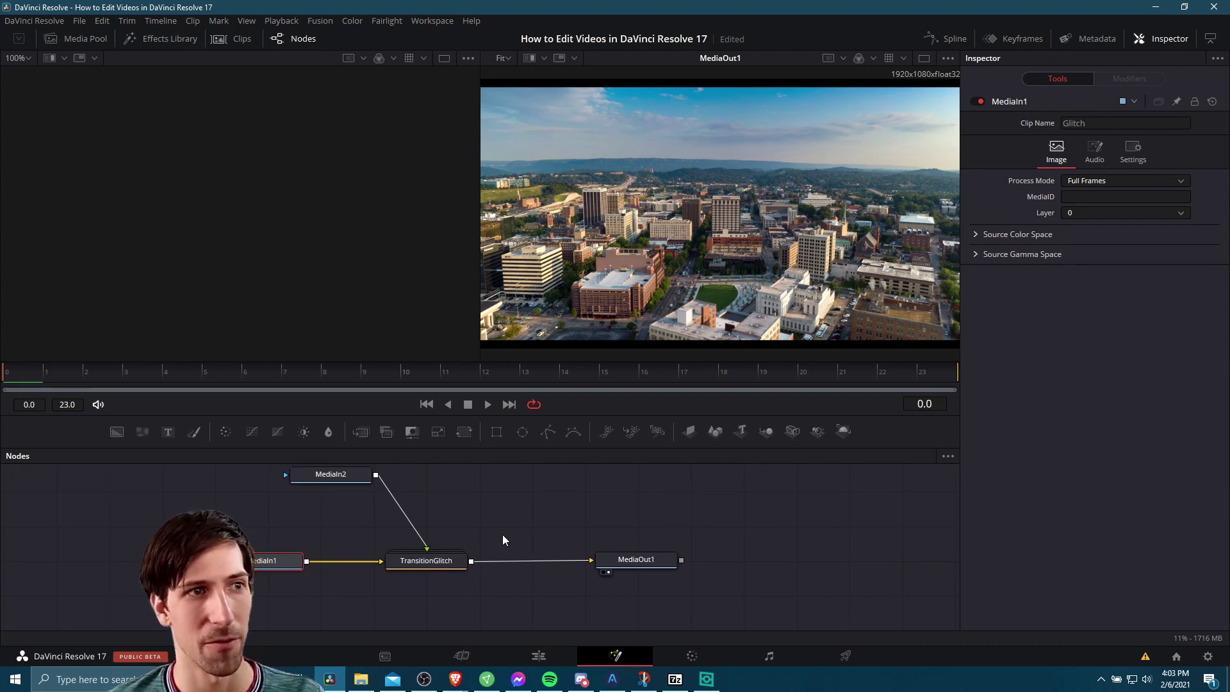
{"action": "left_click_drag", "start_coordinate": [516, 532], "coordinate": [565, 552]}
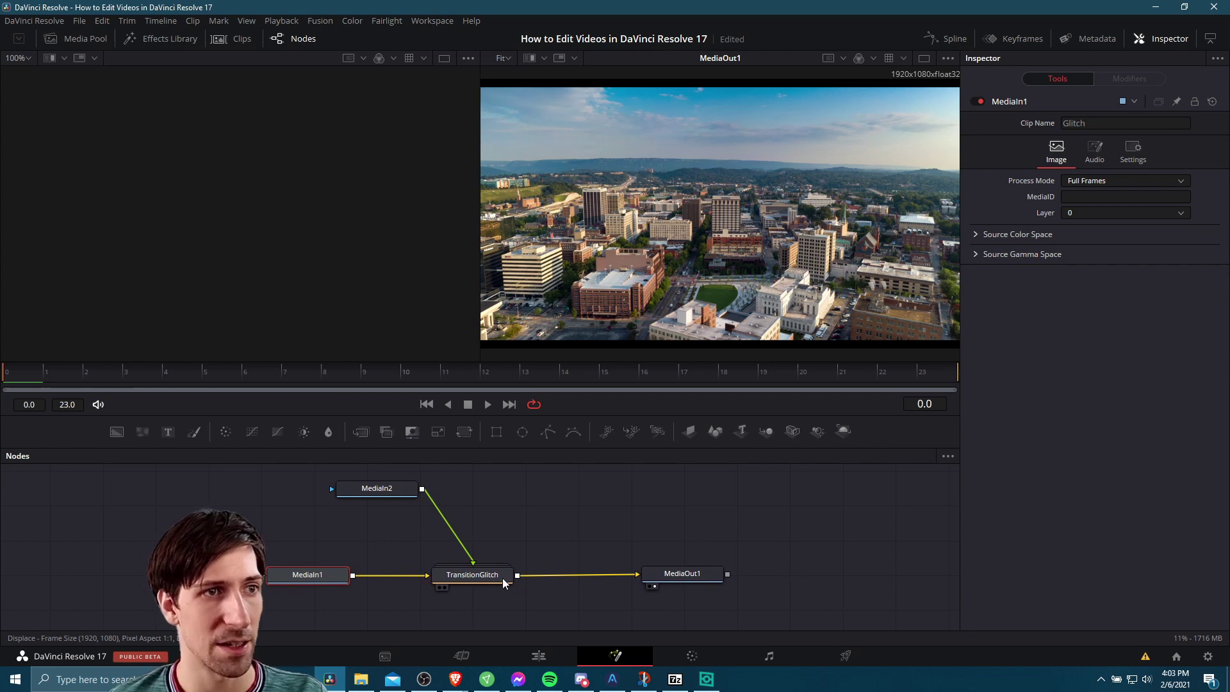
{"action": "double_click", "coordinate": [501, 575]}
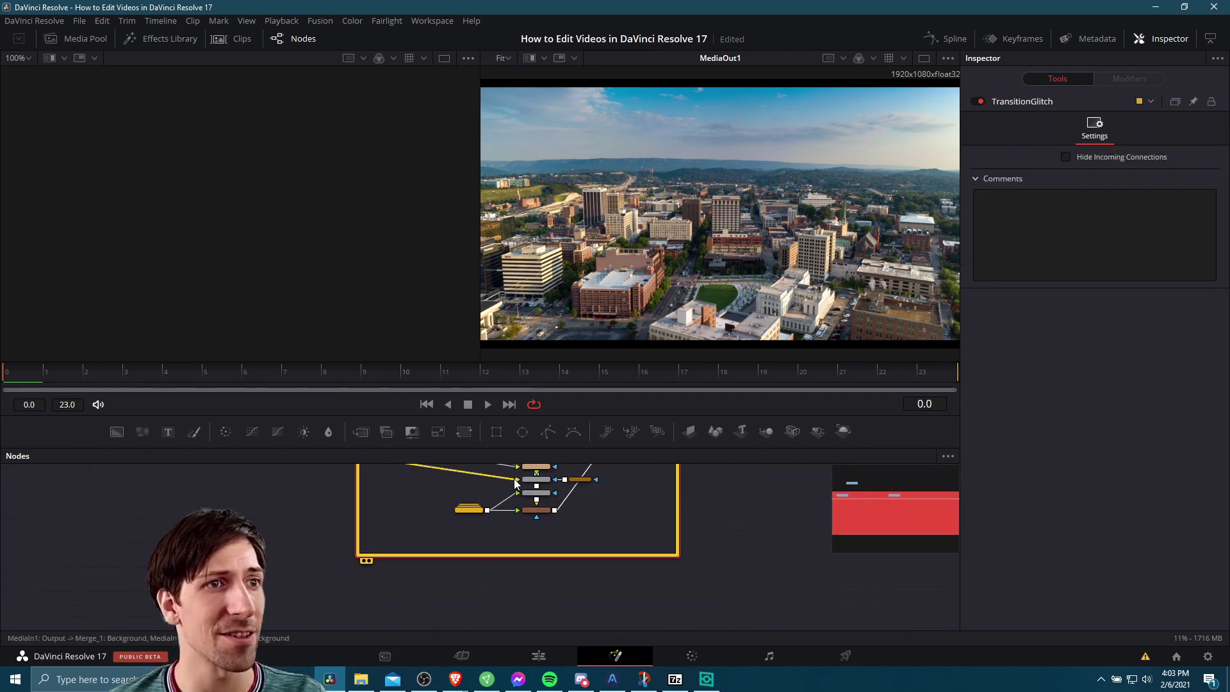
{"action": "scroll", "coordinate": [516, 519], "scroll_direction": "up", "scroll_amount": 3}
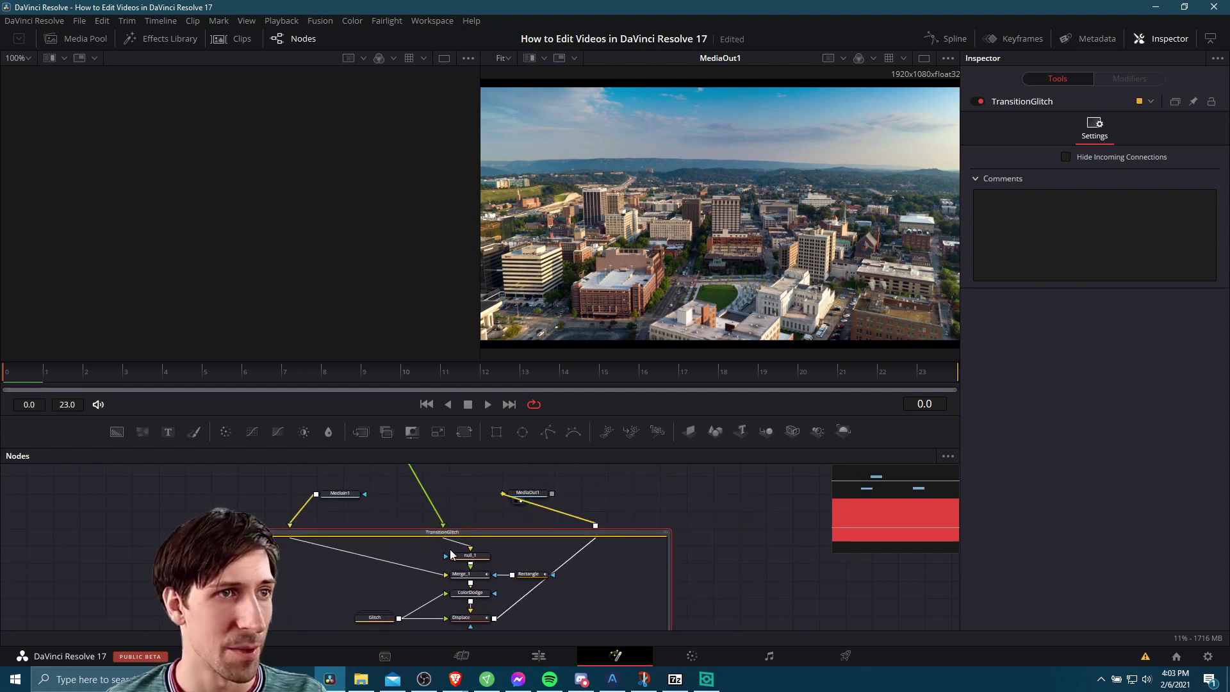
{"action": "scroll", "coordinate": [413, 576], "scroll_direction": "down", "scroll_amount": 2}
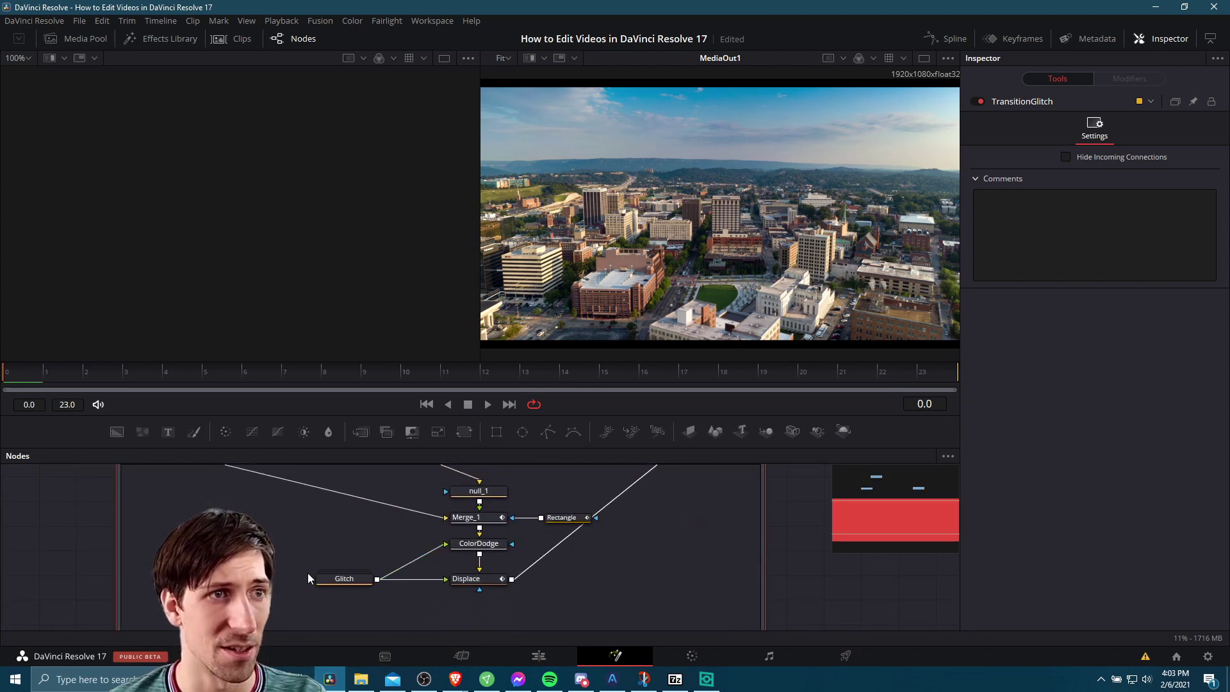
{"action": "left_click_drag", "start_coordinate": [552, 502], "coordinate": [503, 591]}
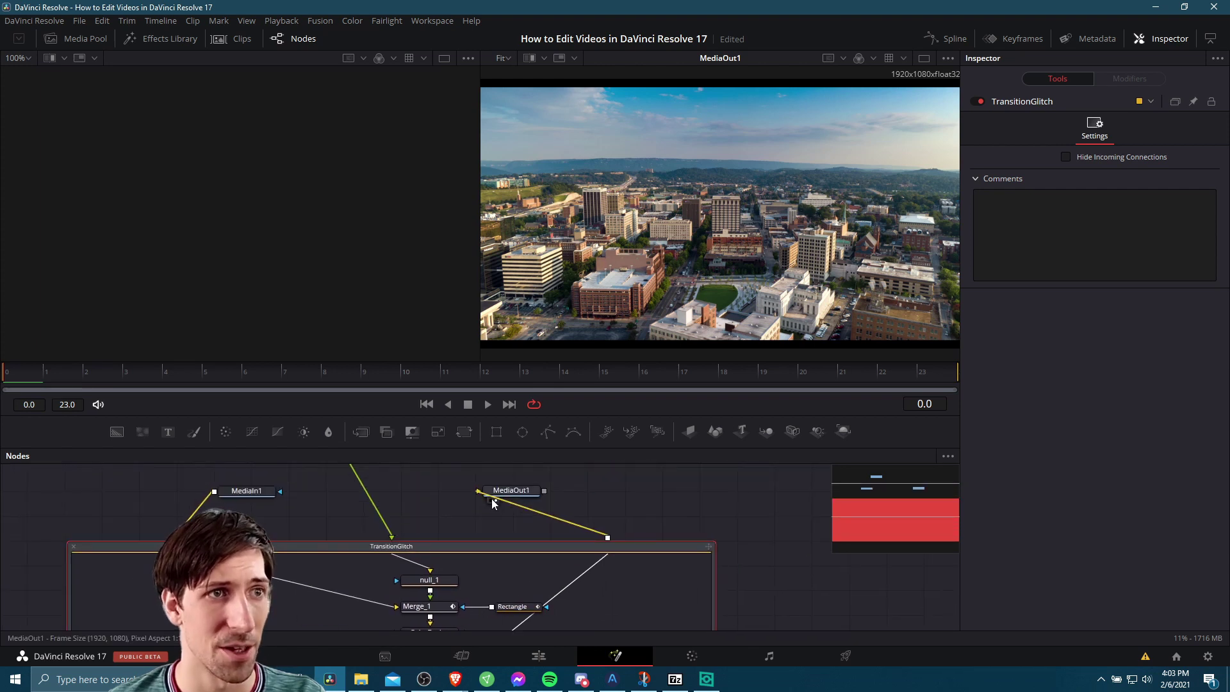
Step: Inspect the MediaOut1 and MediaIn nodes, then select all six nodes inside the Glitch group
{"action": "left_click", "coordinate": [666, 498]}
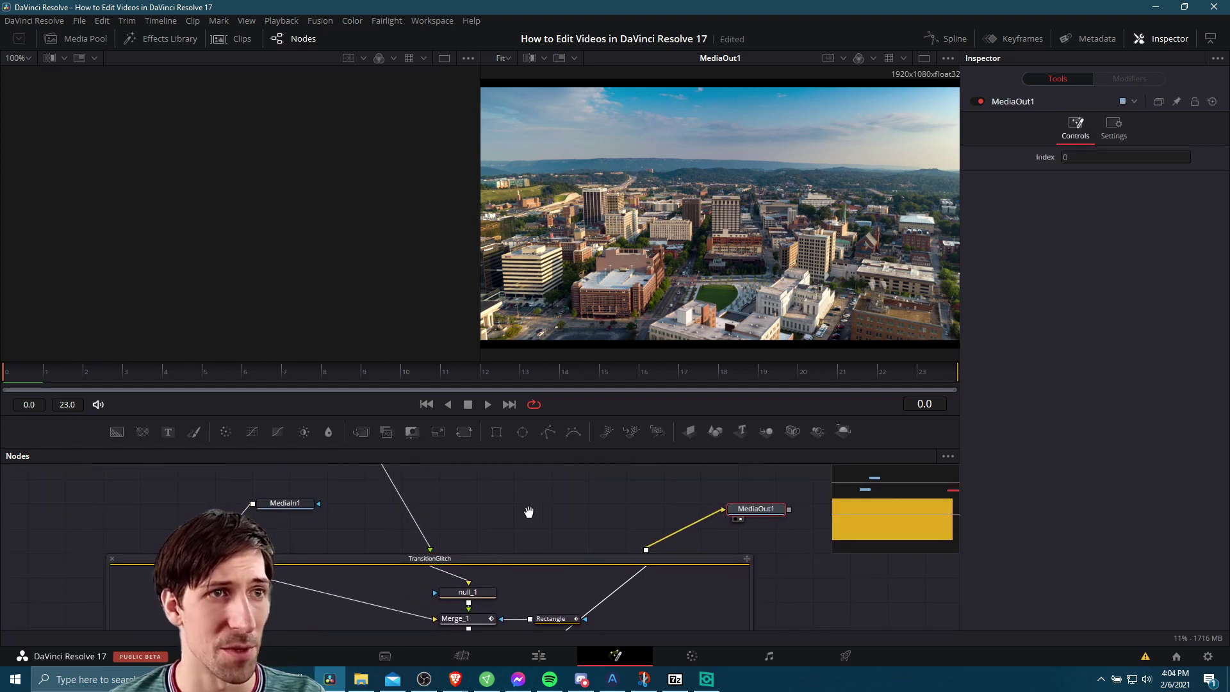
{"action": "left_click", "coordinate": [286, 506]}
{"action": "left_click_drag", "start_coordinate": [157, 493], "coordinate": [431, 589]}
{"action": "left_click", "coordinate": [231, 564], "text": "ctrl"}
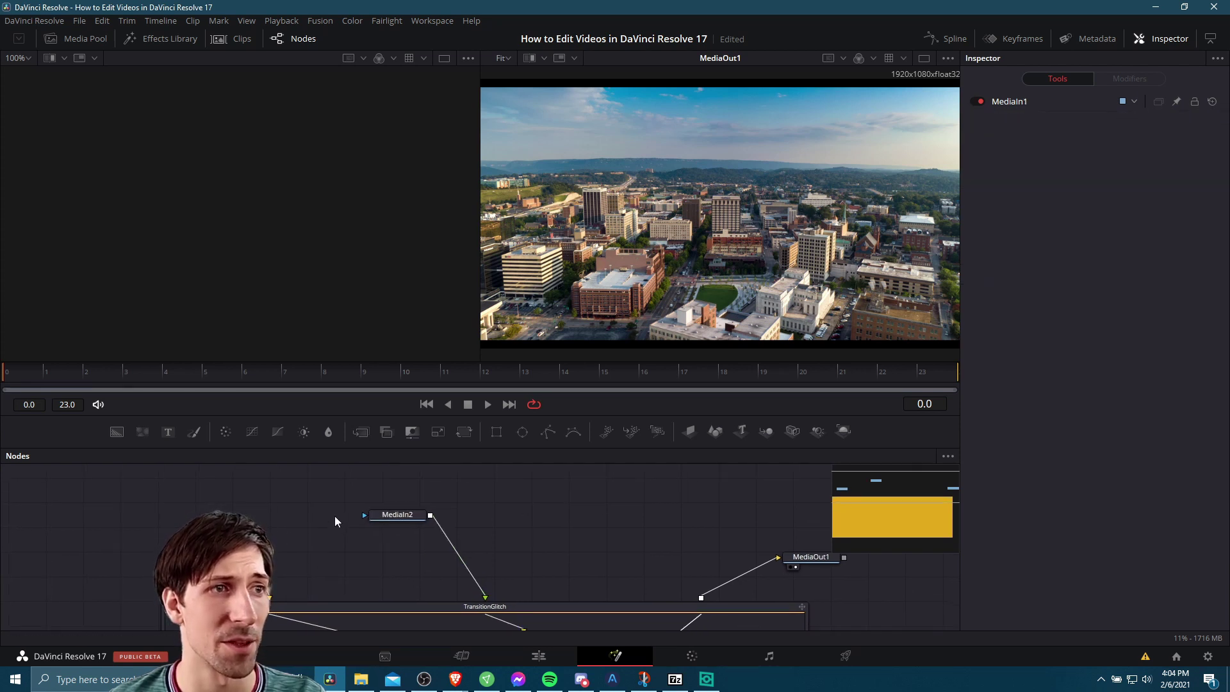
{"action": "scroll", "coordinate": [386, 502], "scroll_direction": "down", "scroll_amount": 4}
{"action": "scroll", "coordinate": [379, 509], "scroll_direction": "right", "scroll_amount": 2}
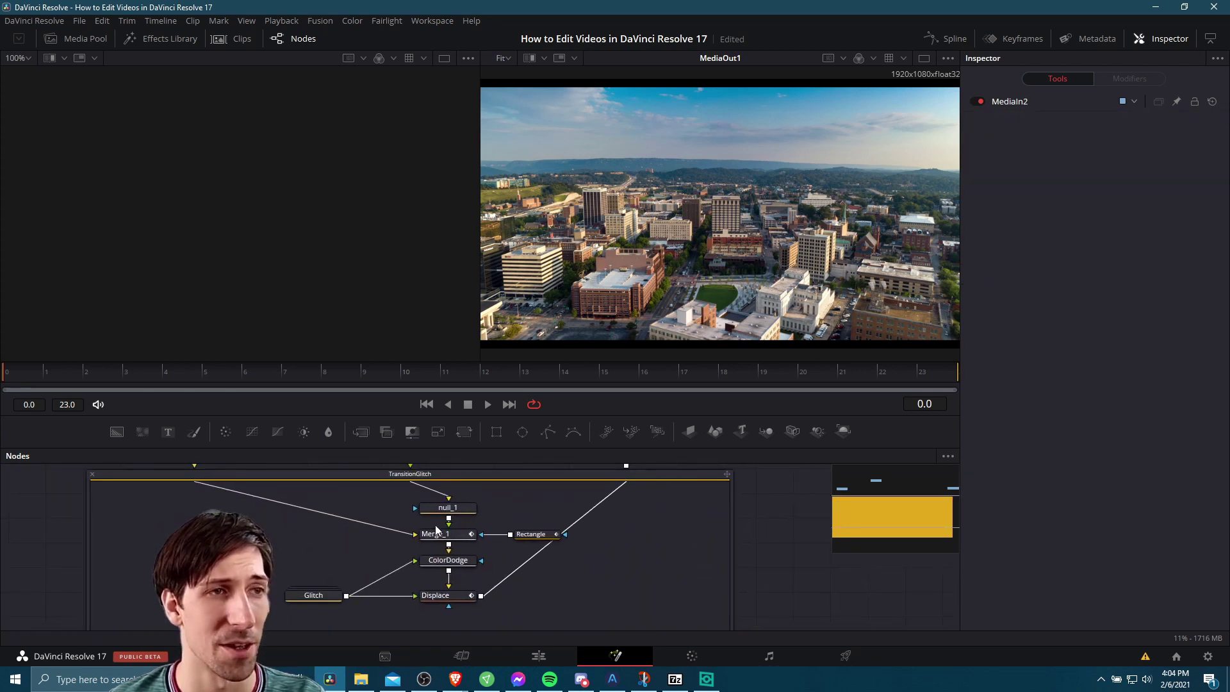
{"action": "left_click_drag", "start_coordinate": [570, 595], "coordinate": [256, 496]}
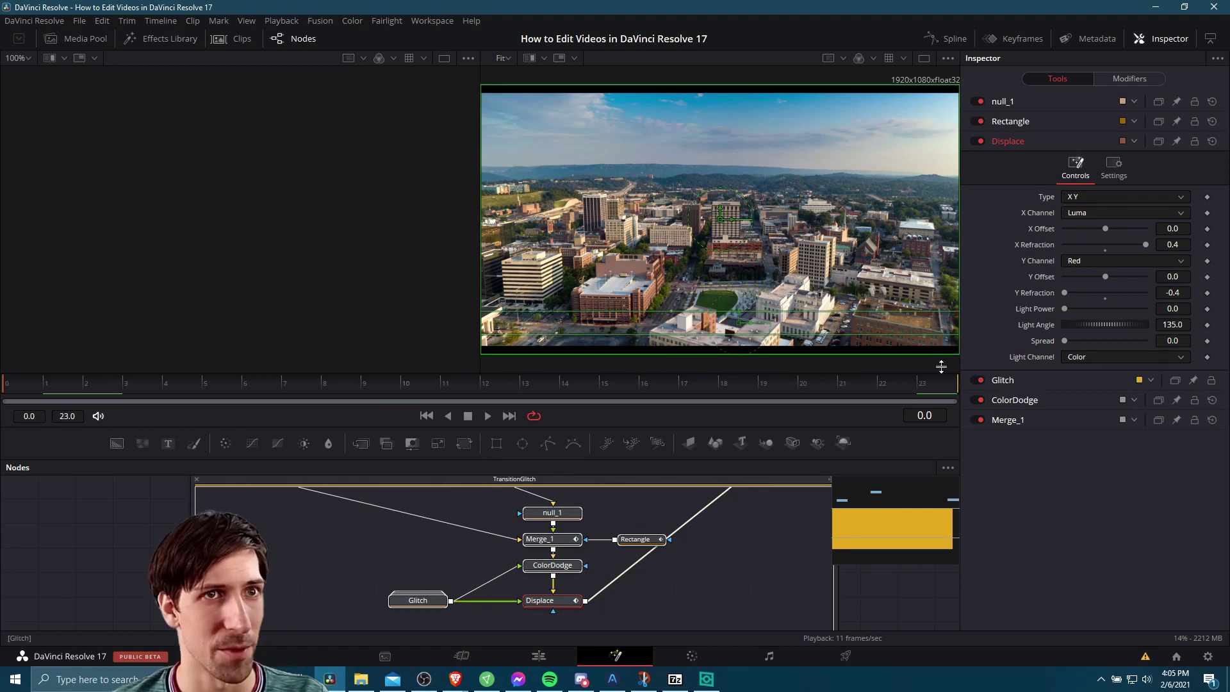
Step: Widen the Fusion output viewer, then stop and replay the looping Glitch transition preview
{"action": "left_click_drag", "start_coordinate": [480, 112], "coordinate": [300, 128]}
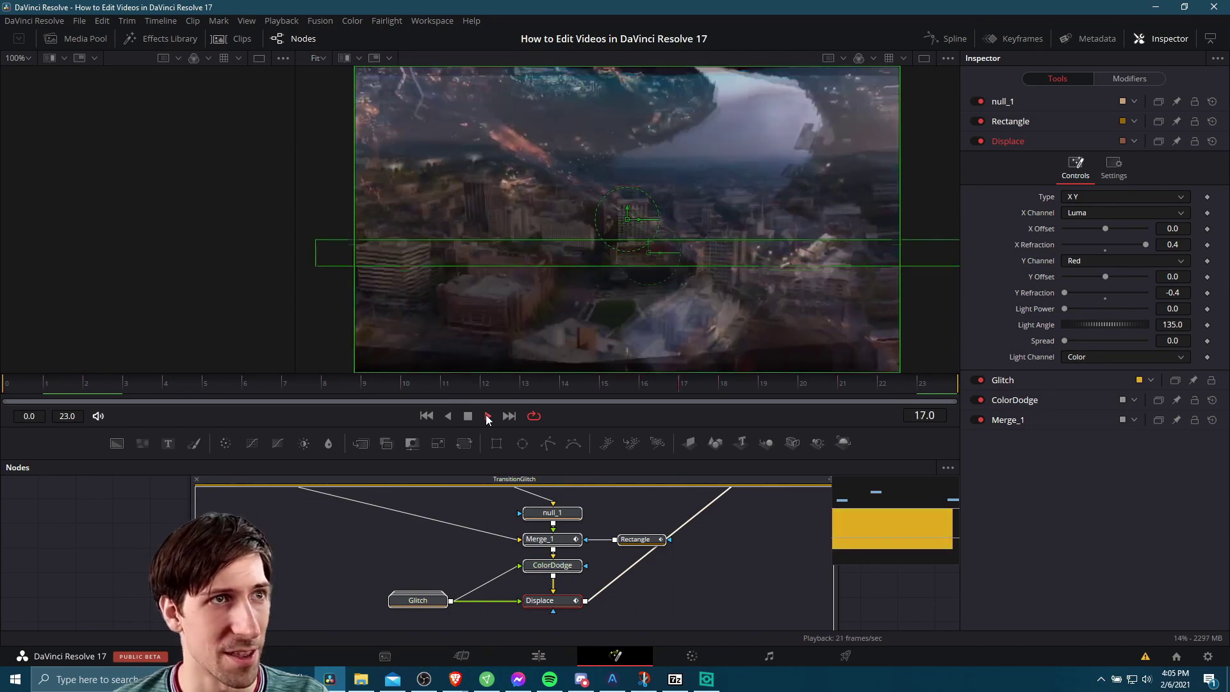
{"action": "left_click", "coordinate": [488, 415]}
{"action": "left_click", "coordinate": [490, 415]}
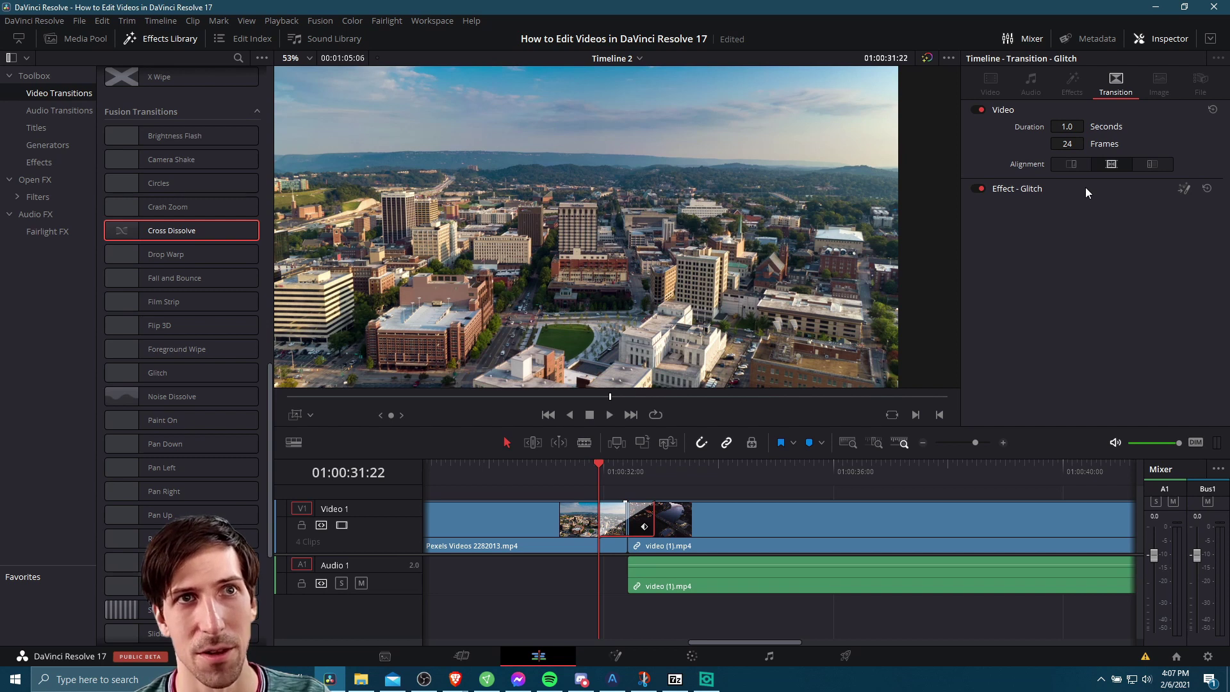
{"action": "left_click", "coordinate": [1186, 188]}
{"action": "left_click", "coordinate": [552, 556]}
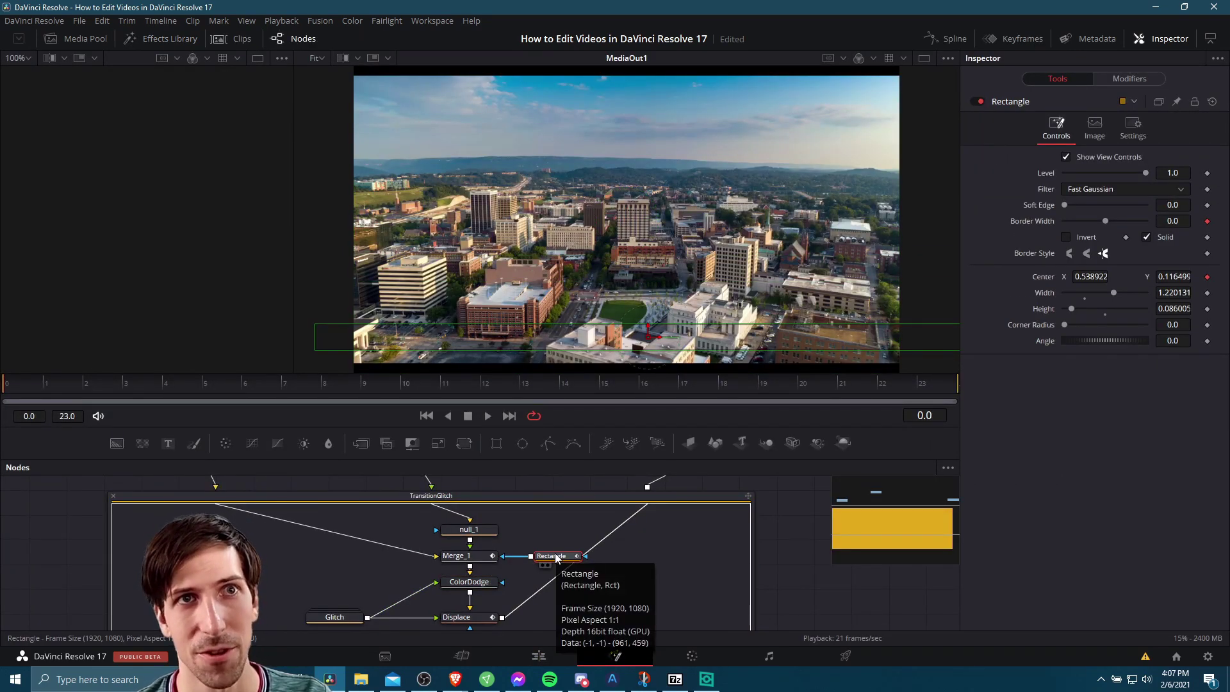
{"action": "left_click", "coordinate": [482, 532]}
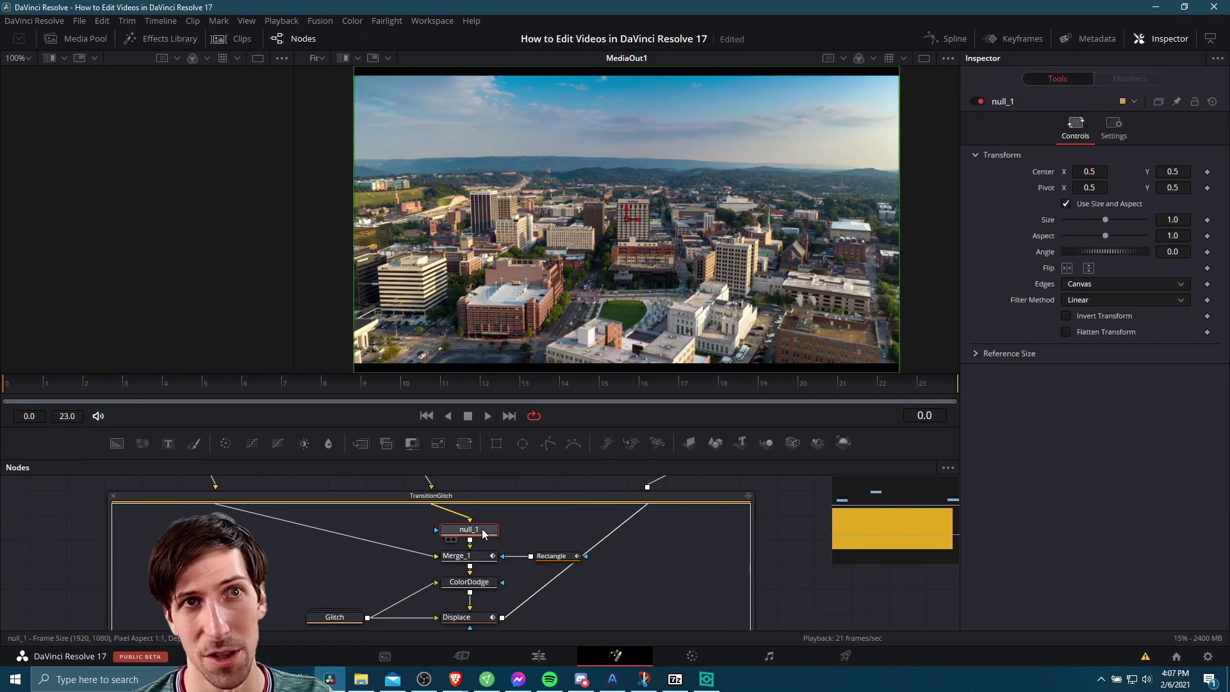